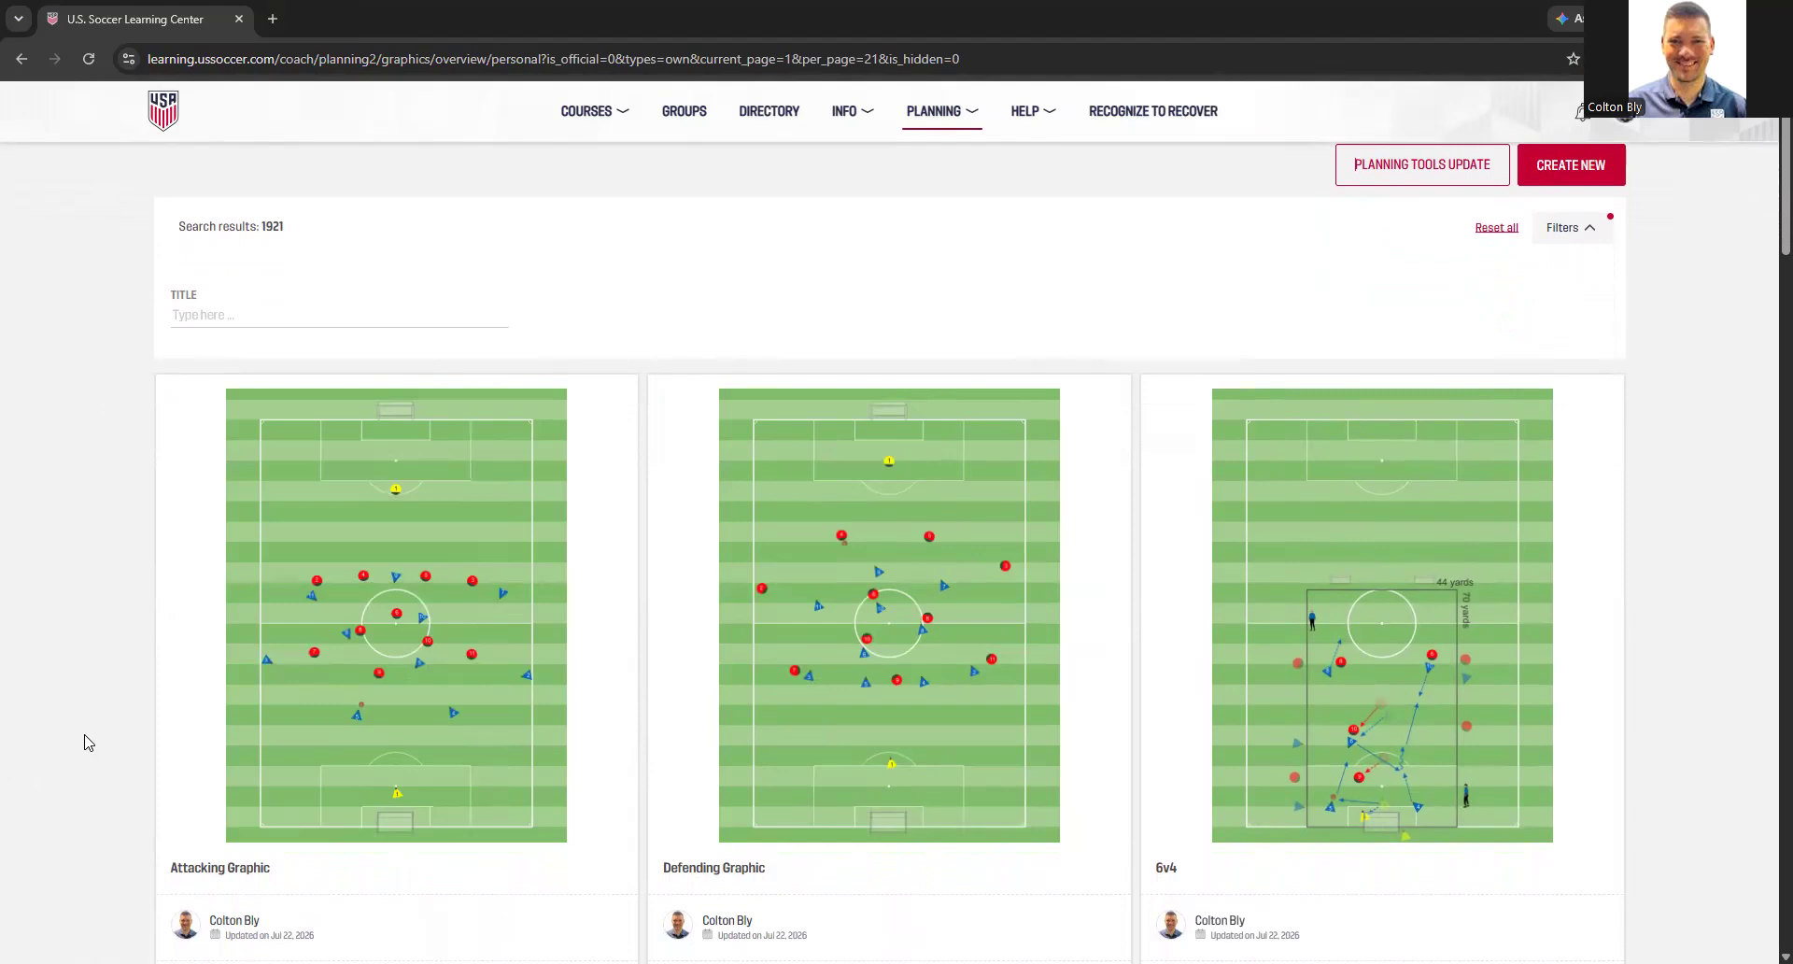
pyautogui.scroll(1, 147, 638)
pyautogui.scroll(-2, 60, 643)
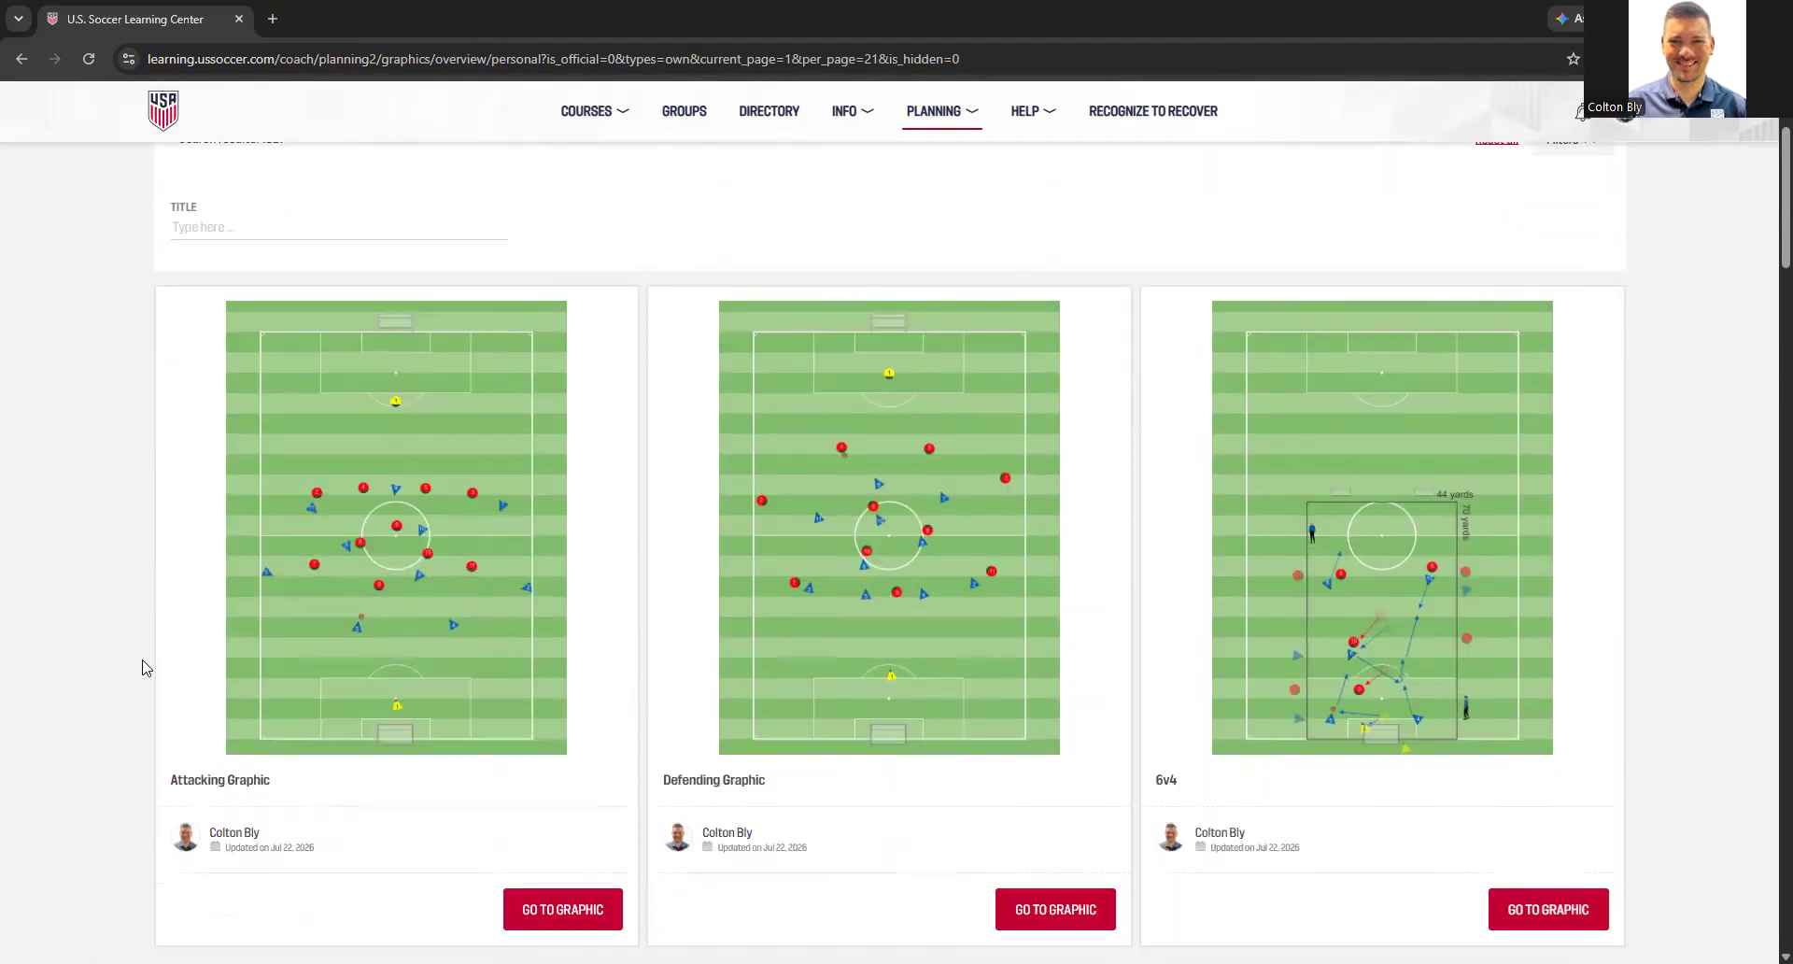
pyautogui.scroll(1, 145, 669)
pyautogui.moveTo(156, 664)
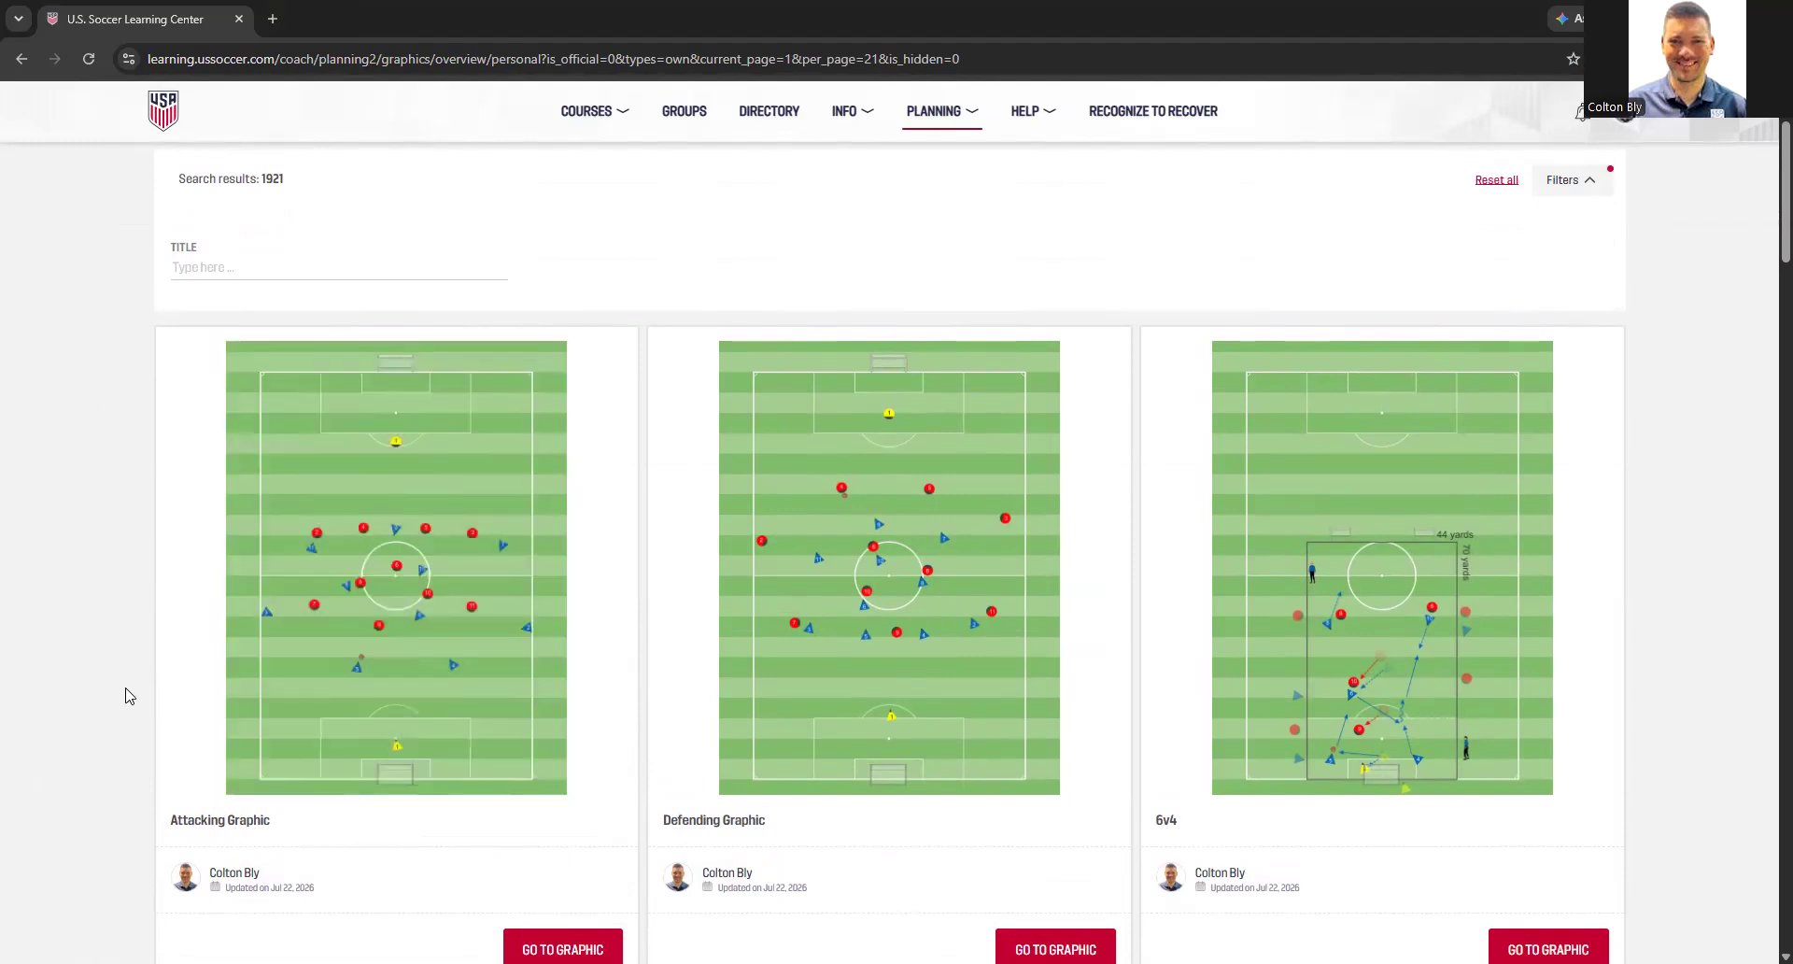
pyautogui.middleClick(126, 677)
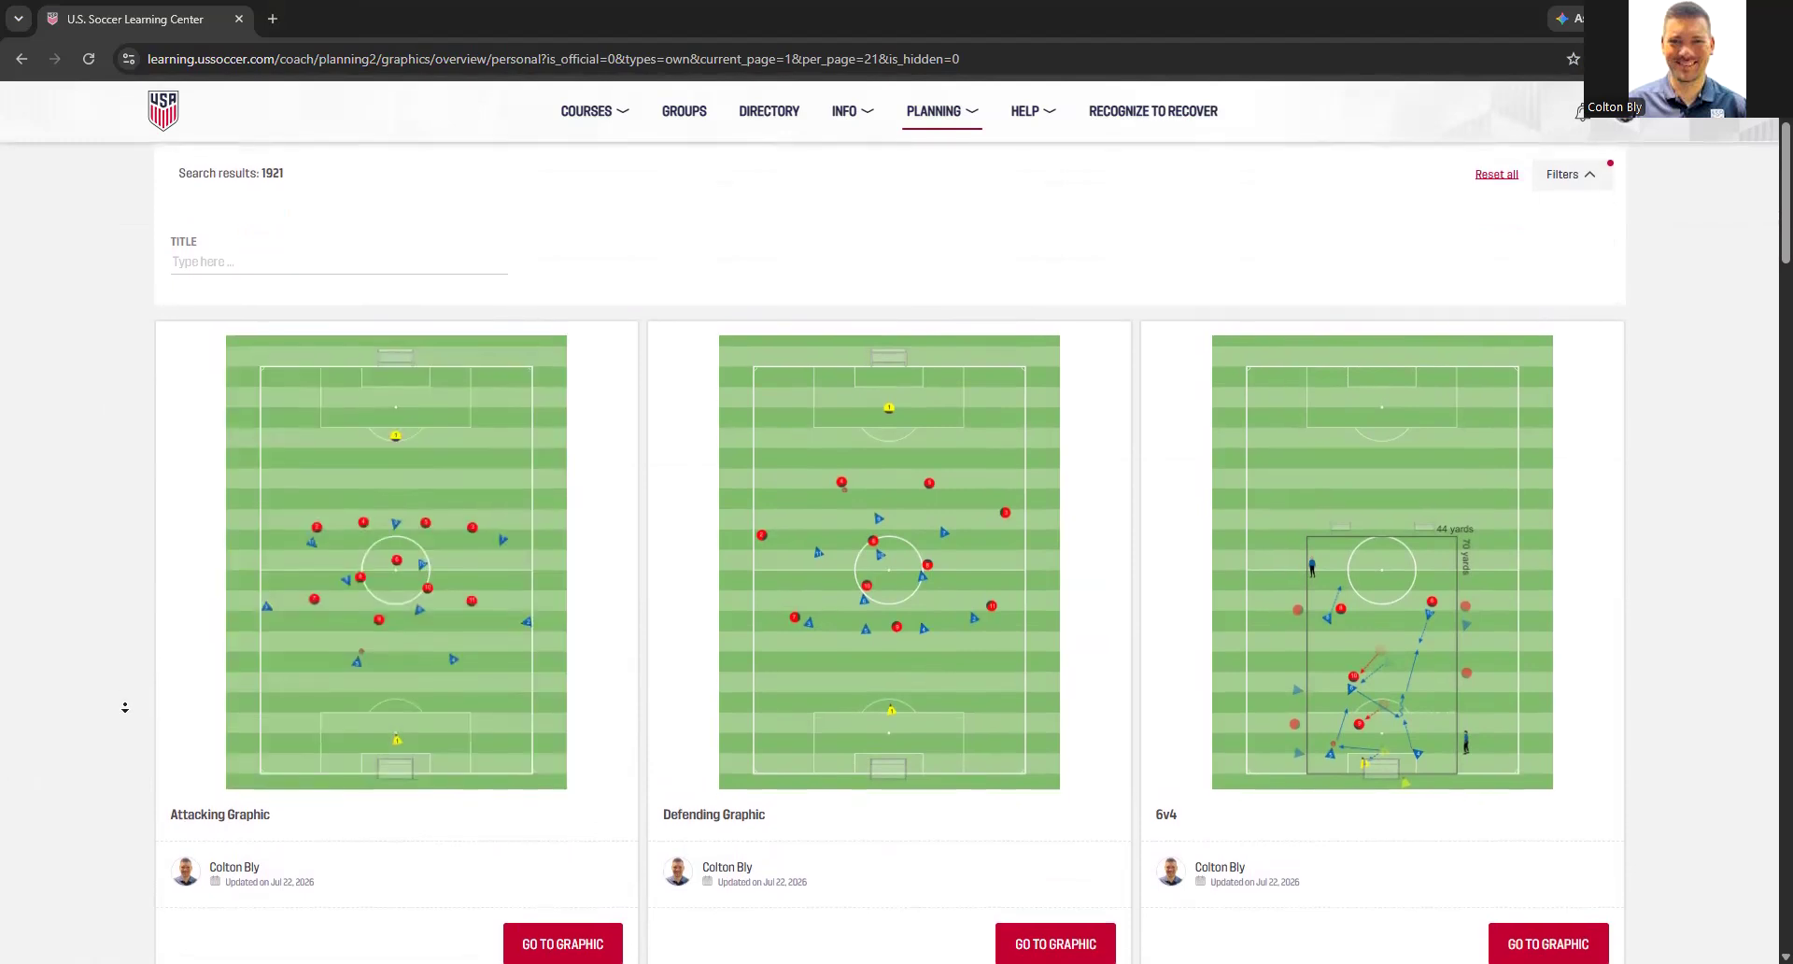
pyautogui.middleClick(127, 707)
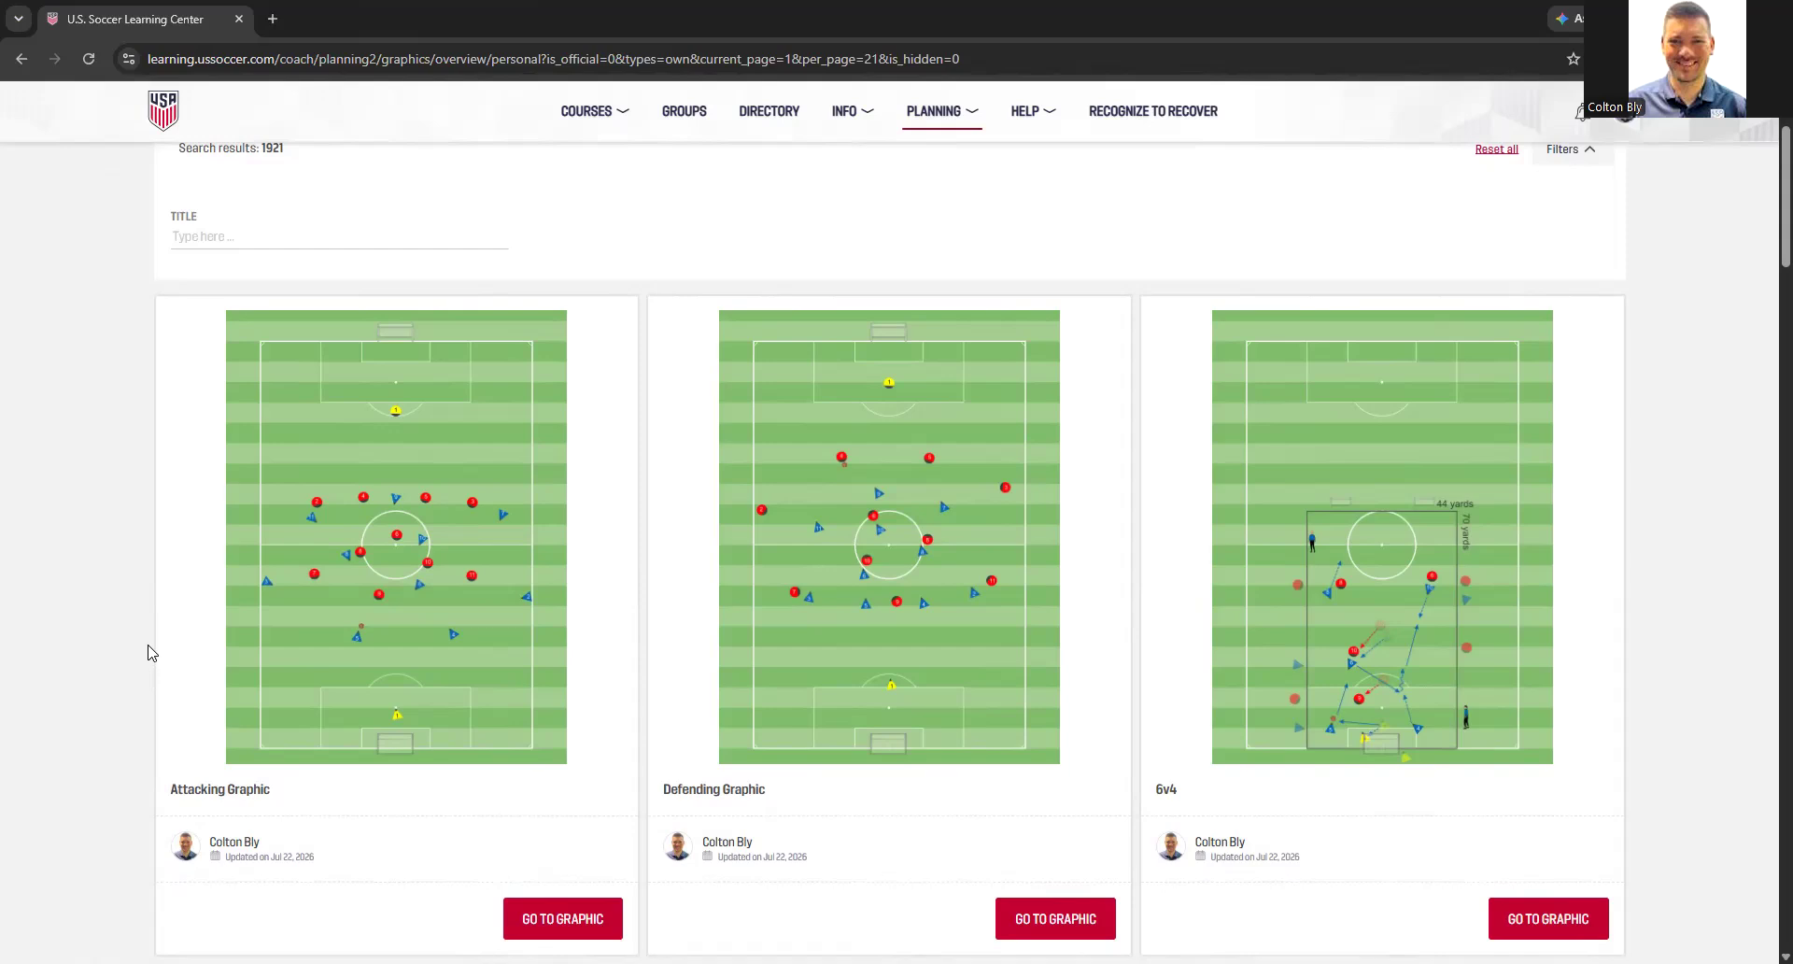
pyautogui.moveTo(160, 596)
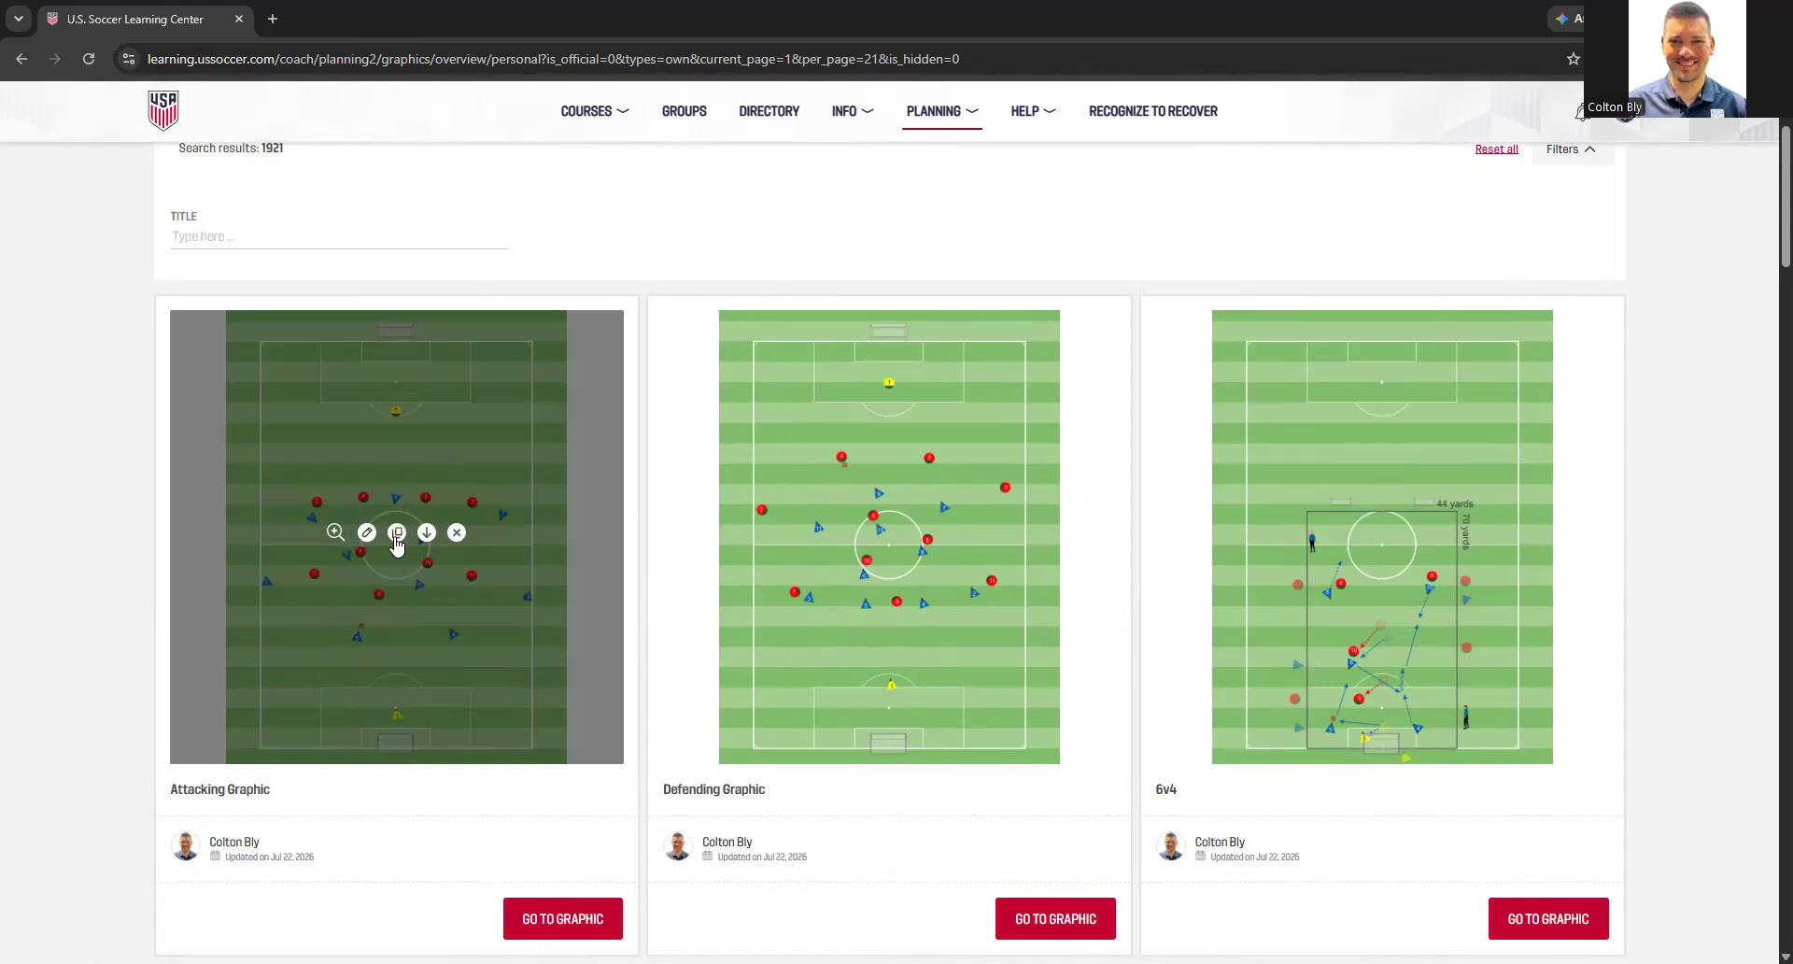
# Duplicate the Attacking Graphic, title the copy "IGS" and open it in the graphic editor
pyautogui.click(397, 533)
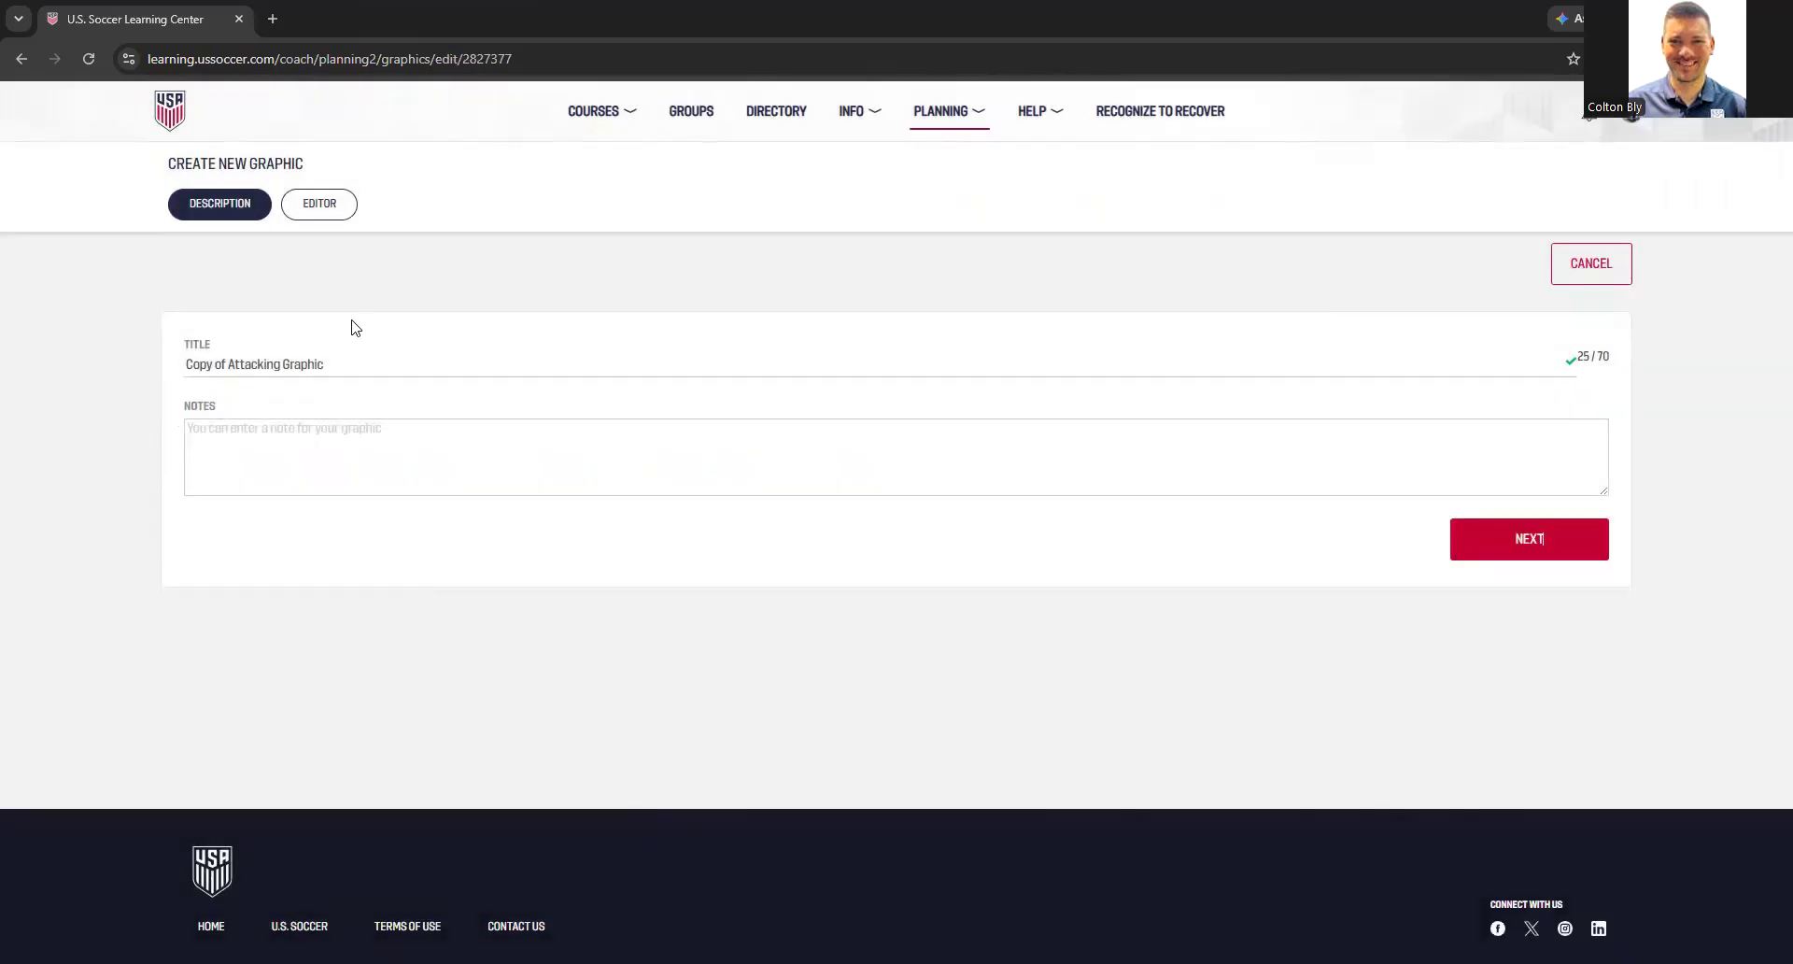
pyautogui.click(320, 207)
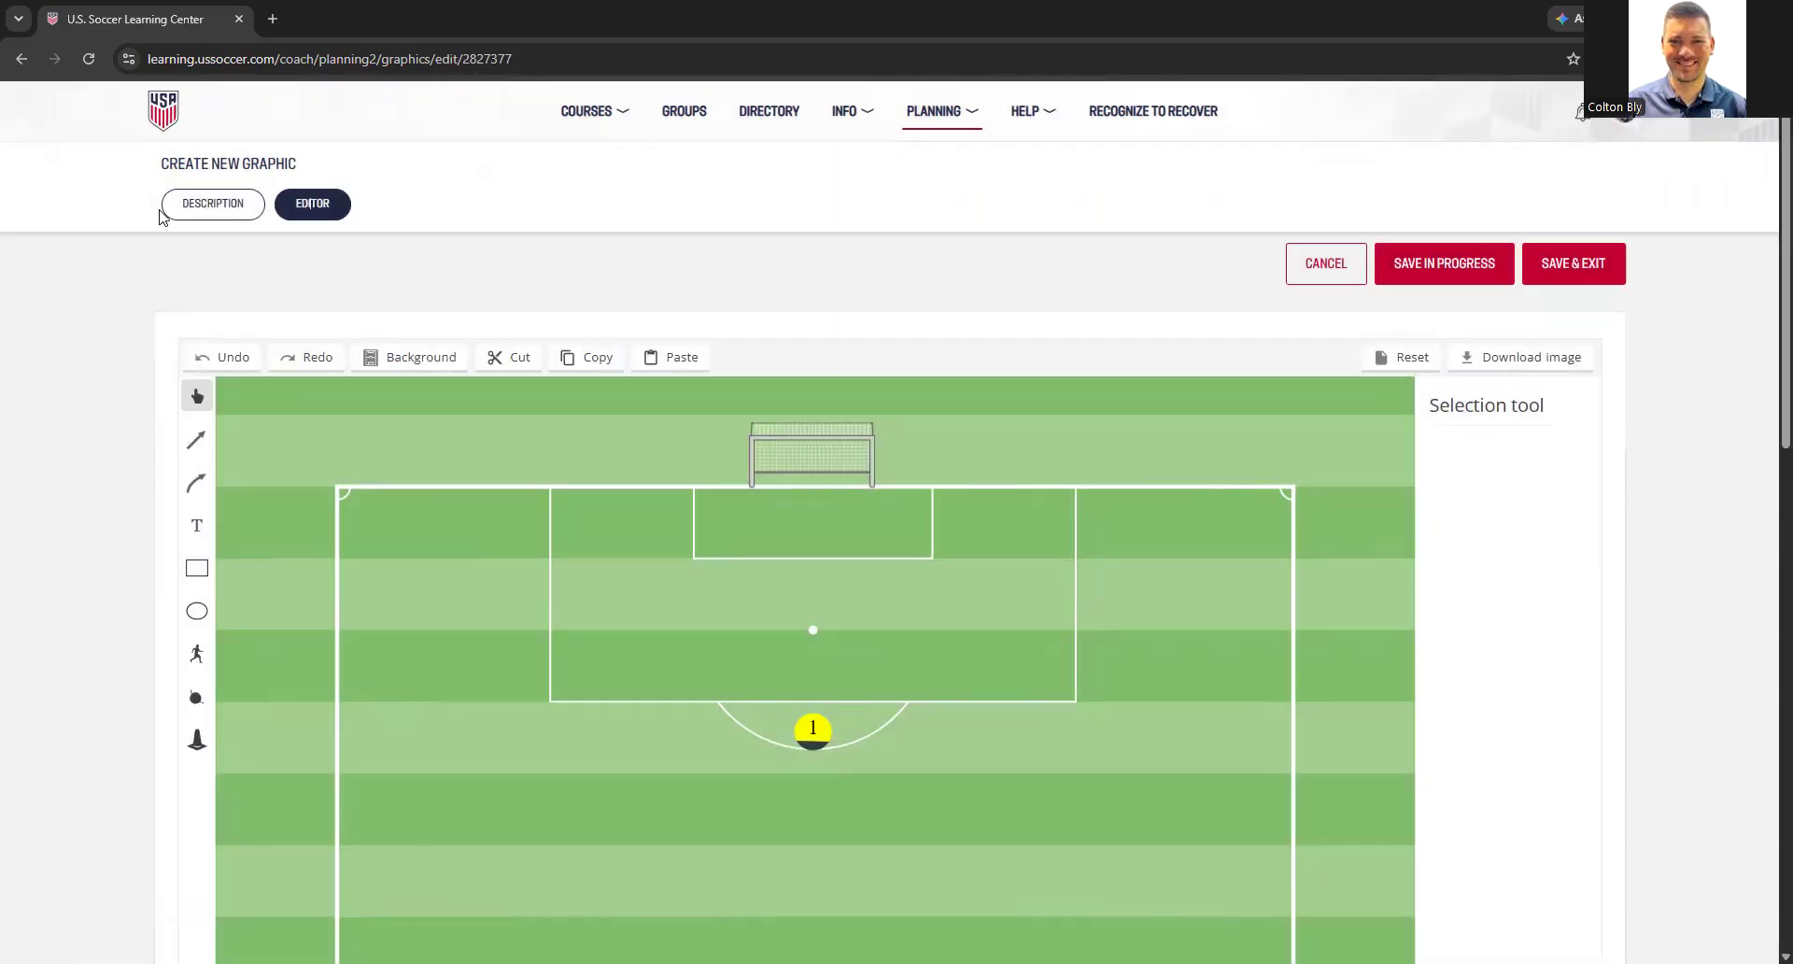
pyautogui.click(220, 203)
pyautogui.moveTo(344, 362); pyautogui.dragTo(170, 364)
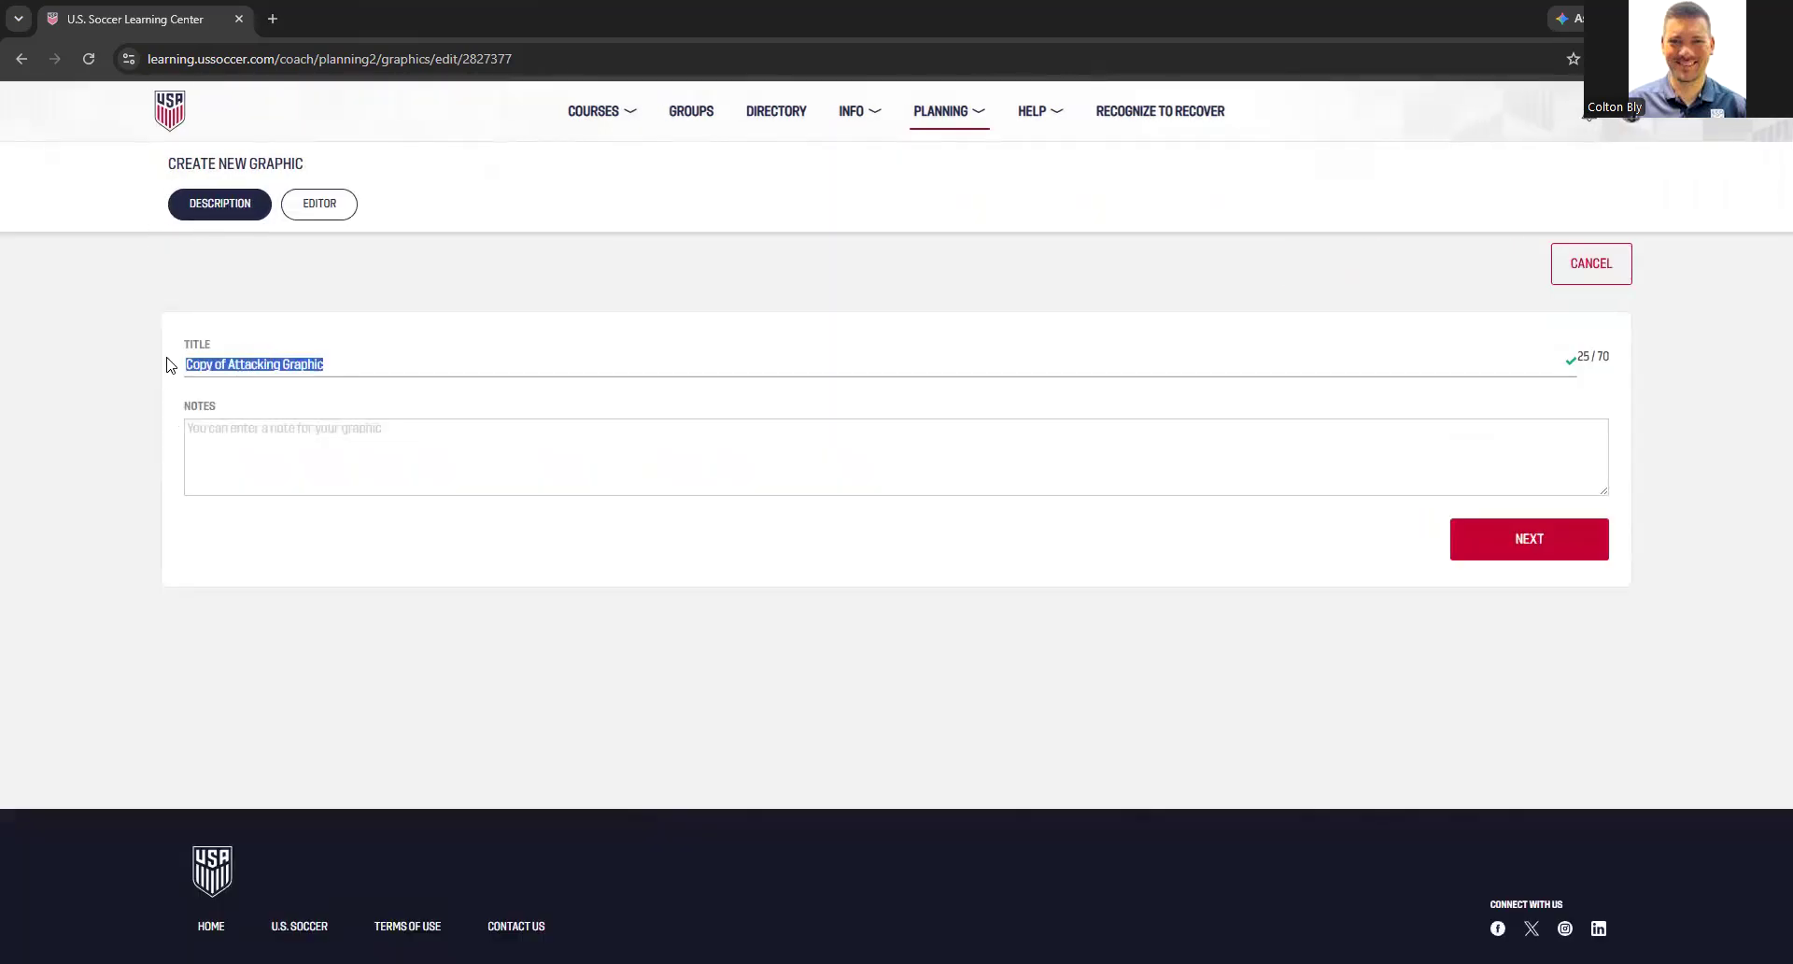
pyautogui.write('IGS')
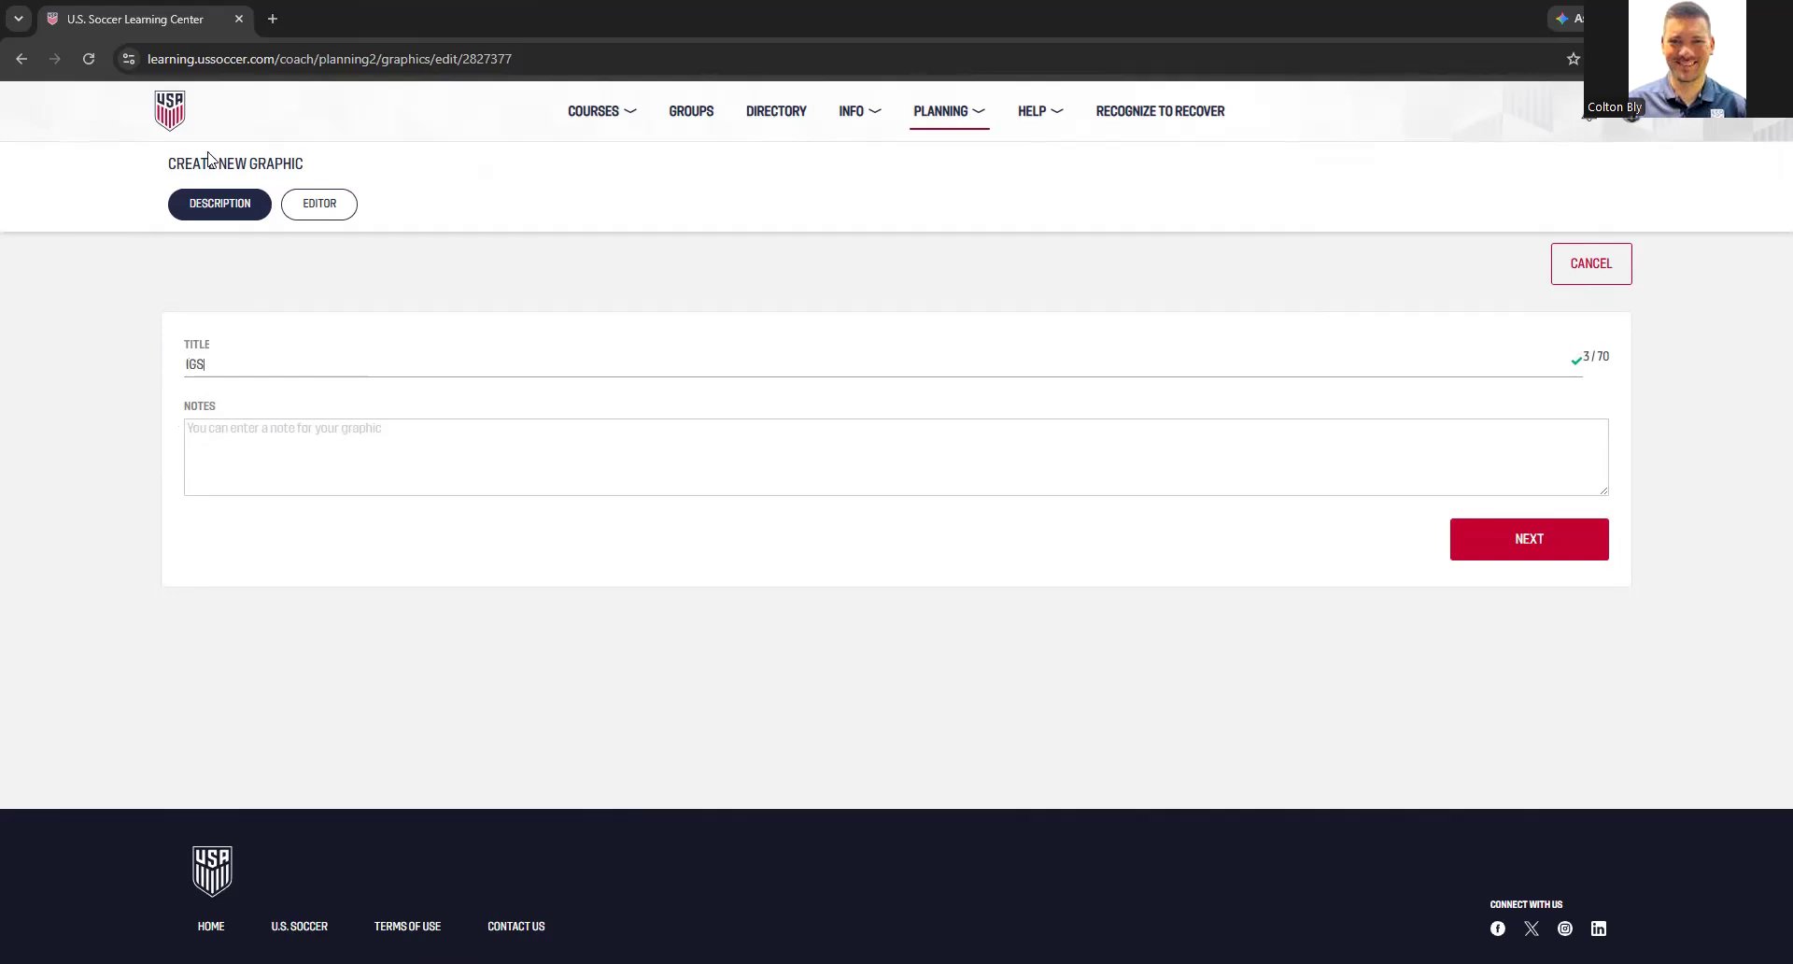
pyautogui.click(308, 205)
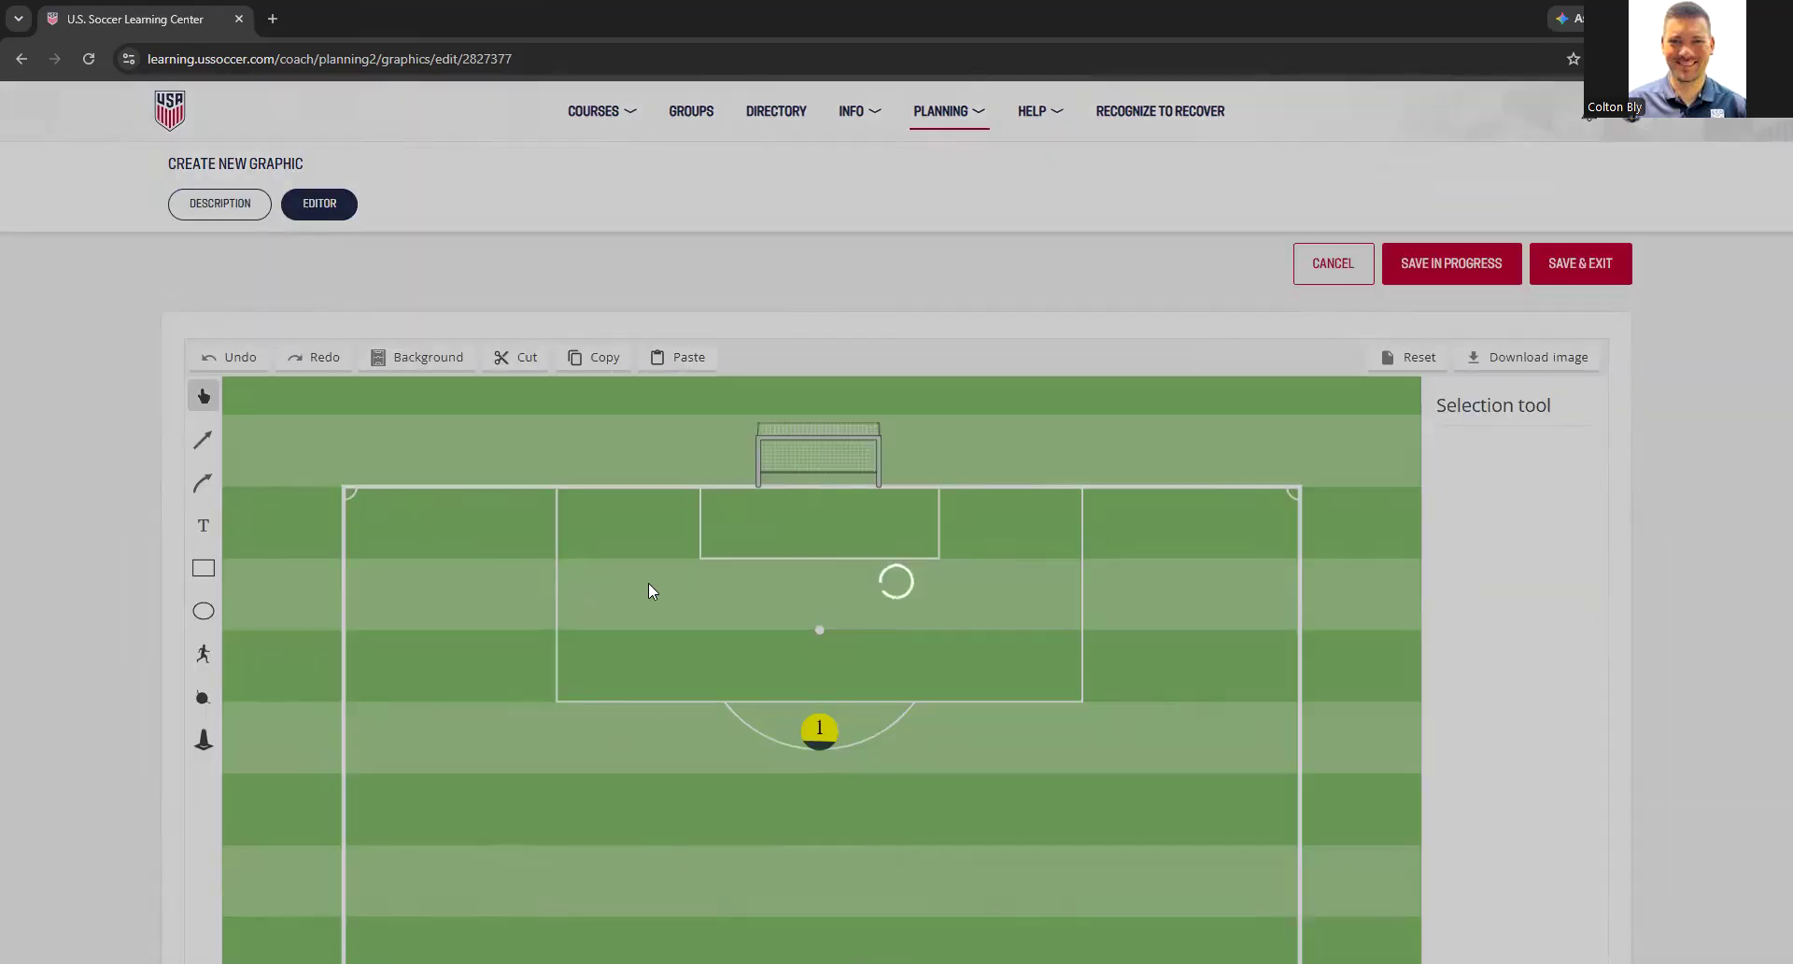
# Zoom the browser page out by several levels so that more of the pitch fits on screen
pyautogui.scroll(-7, 645, 587)
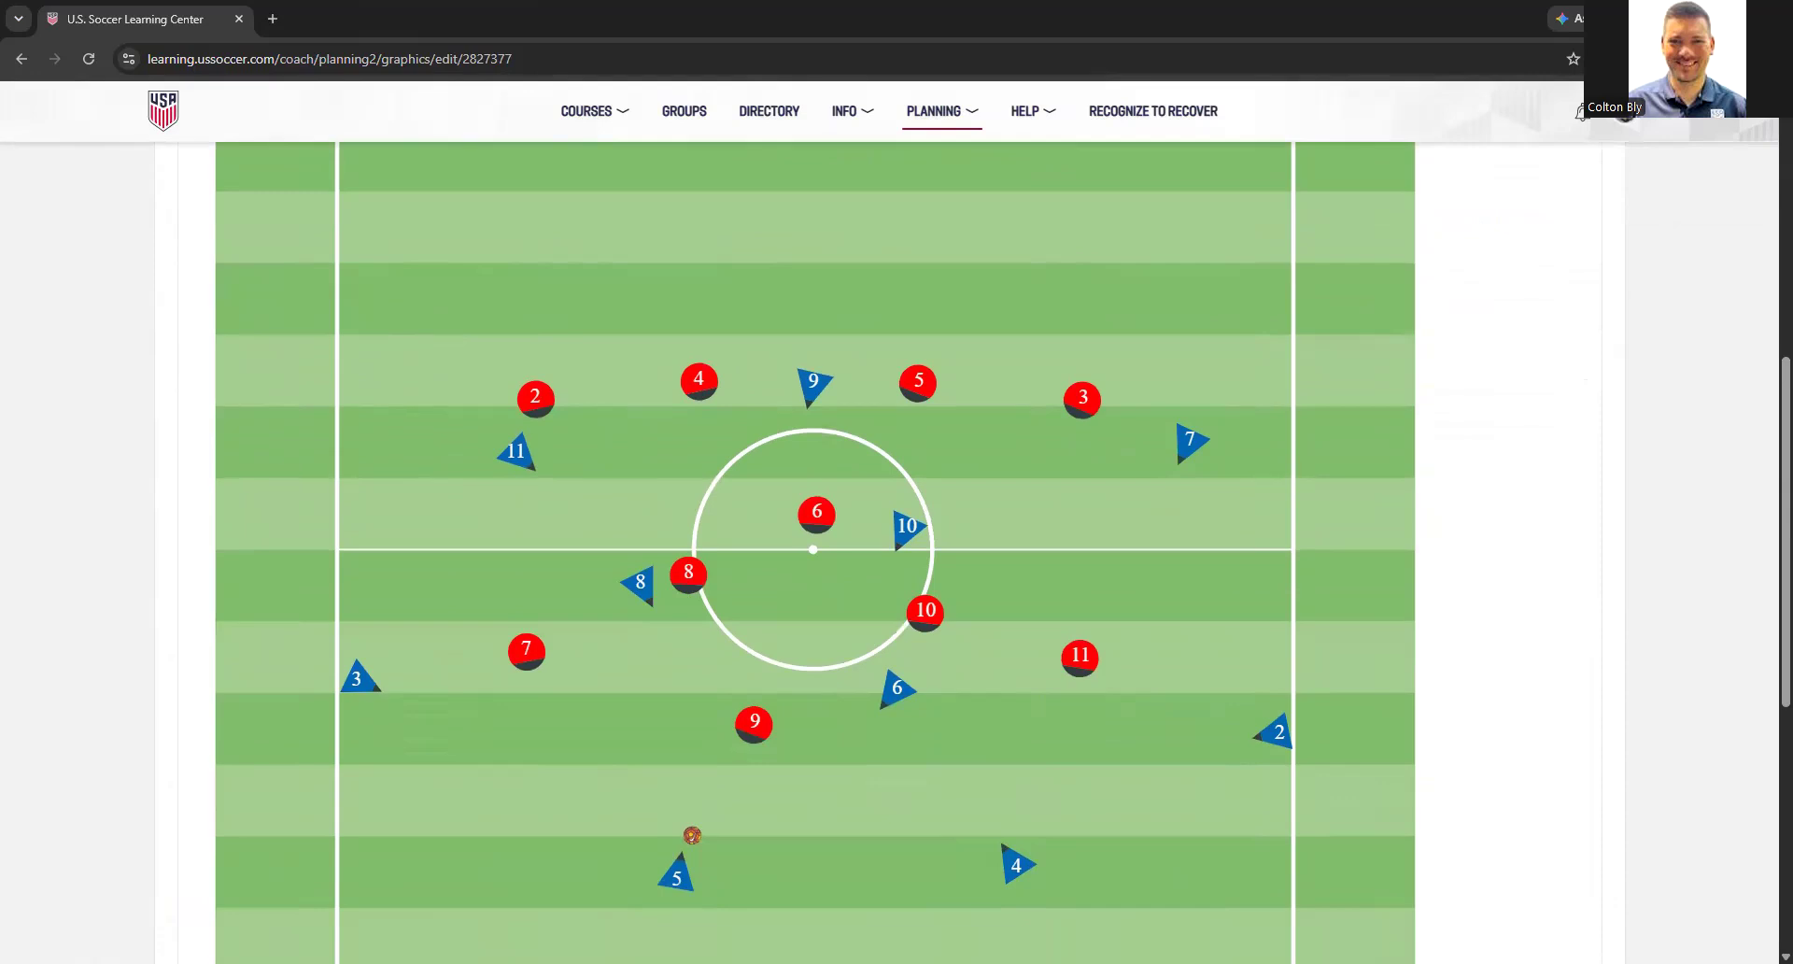
pyautogui.click(1778, 58)
pyautogui.click(1647, 434)
pyautogui.click(1647, 434)
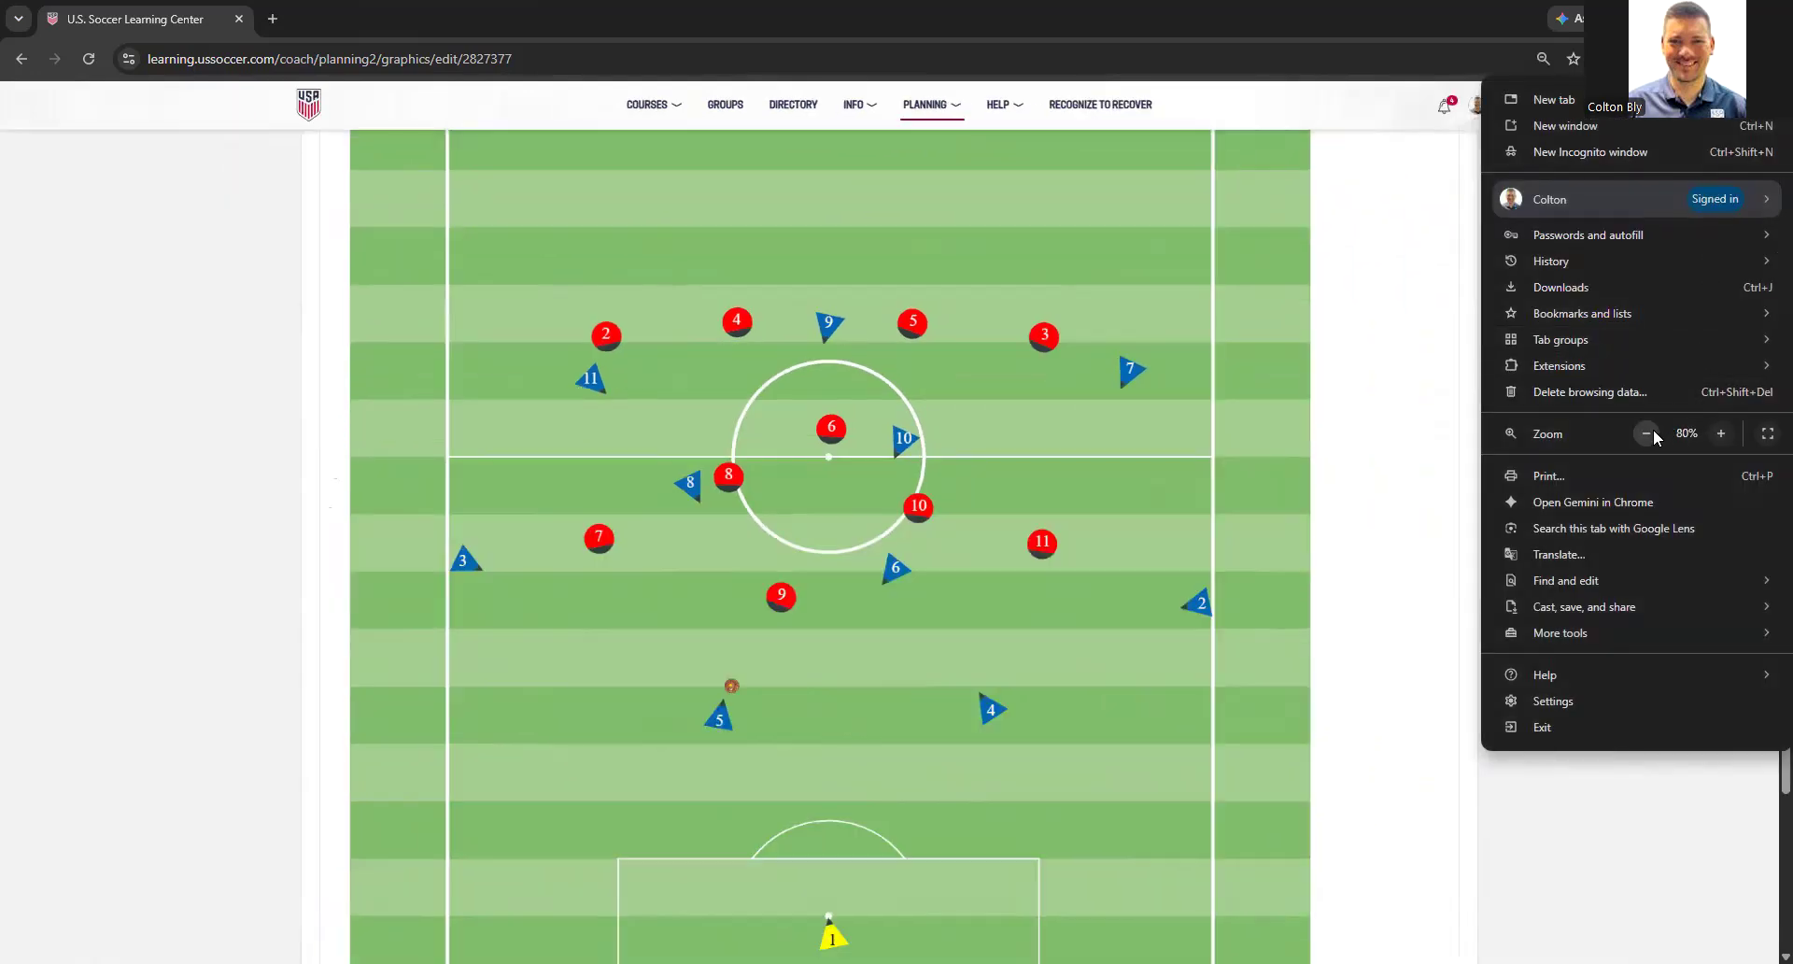
pyautogui.click(1647, 433)
pyautogui.click(1436, 435)
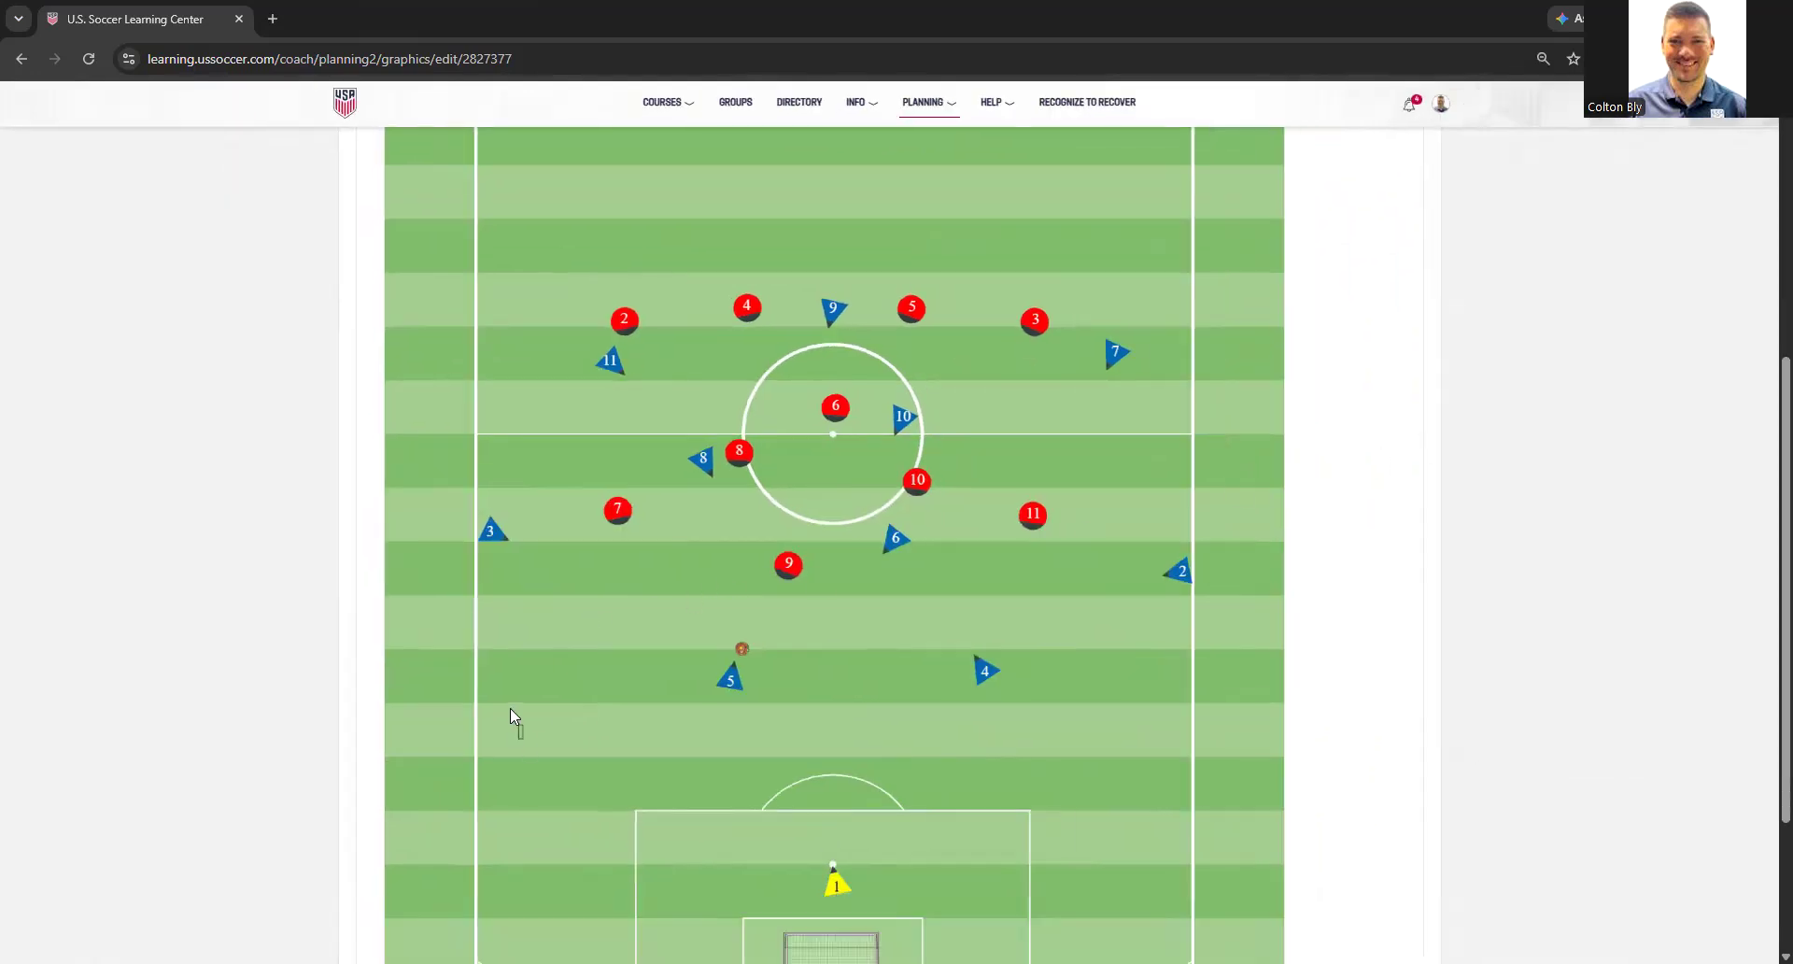
# Move the yellow goalkeeper near the lower goal back to just in front of the goal mouth
pyautogui.moveTo(836, 883); pyautogui.dragTo(832, 916)
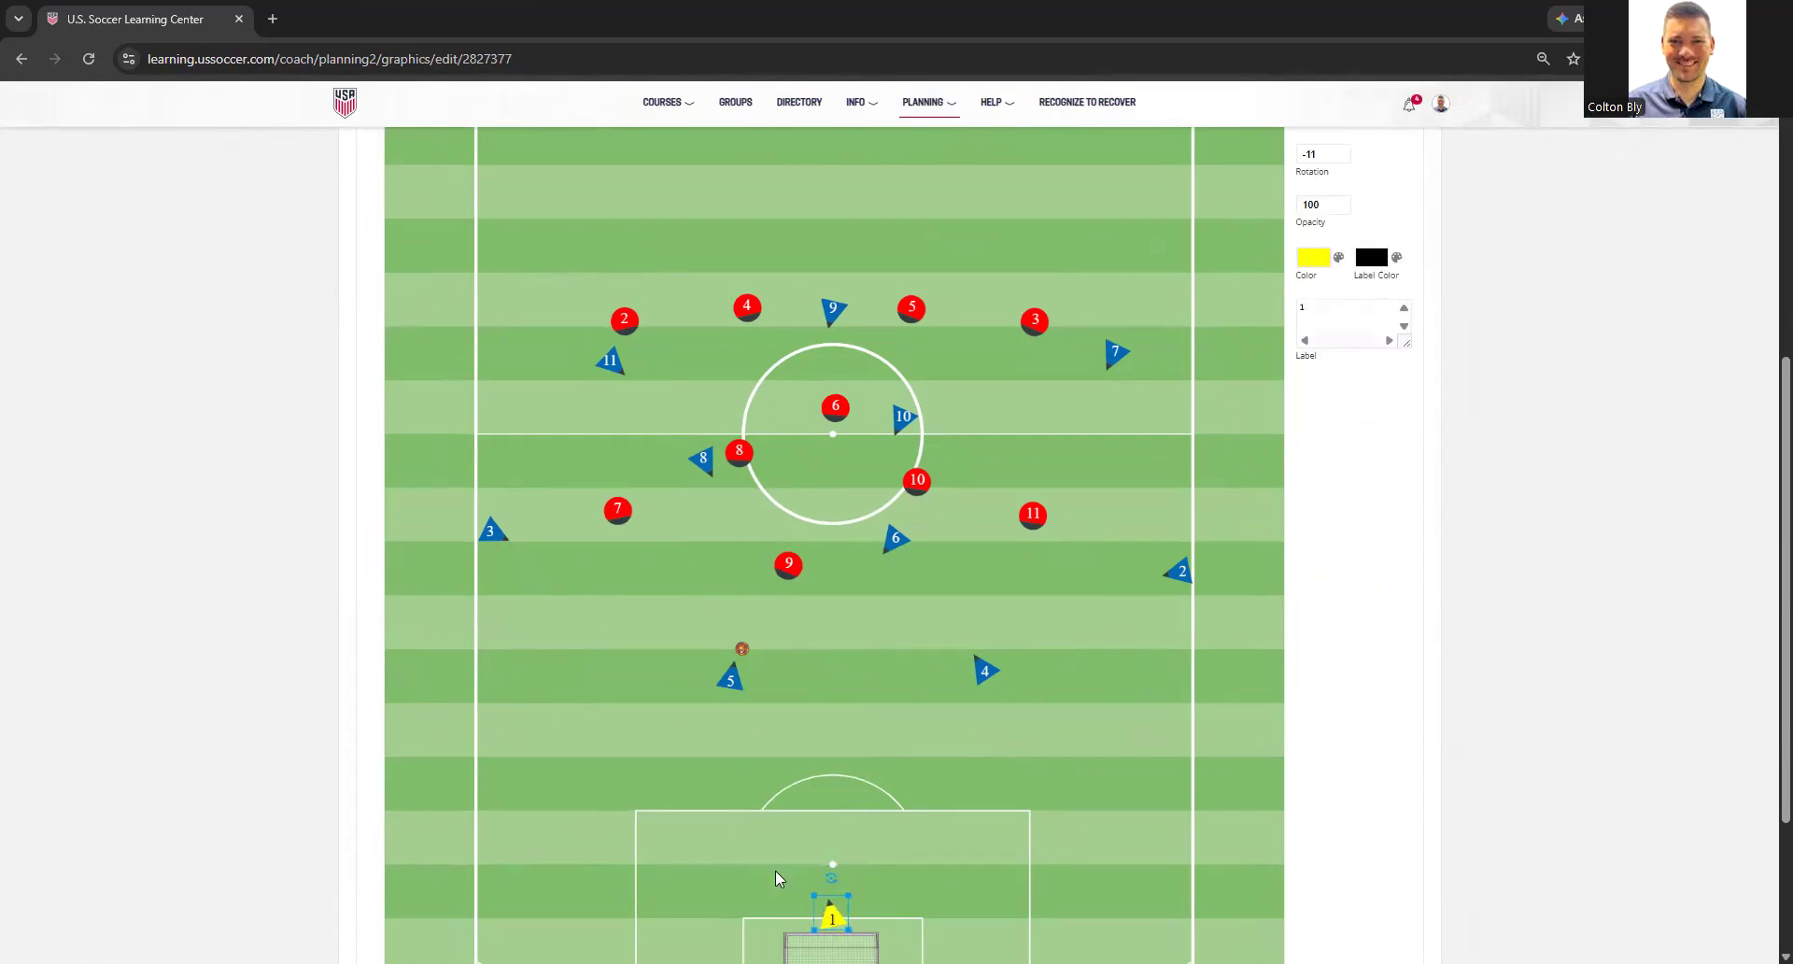
pyautogui.click(626, 762)
pyautogui.scroll(3, 626, 762)
pyautogui.scroll(-4, 626, 762)
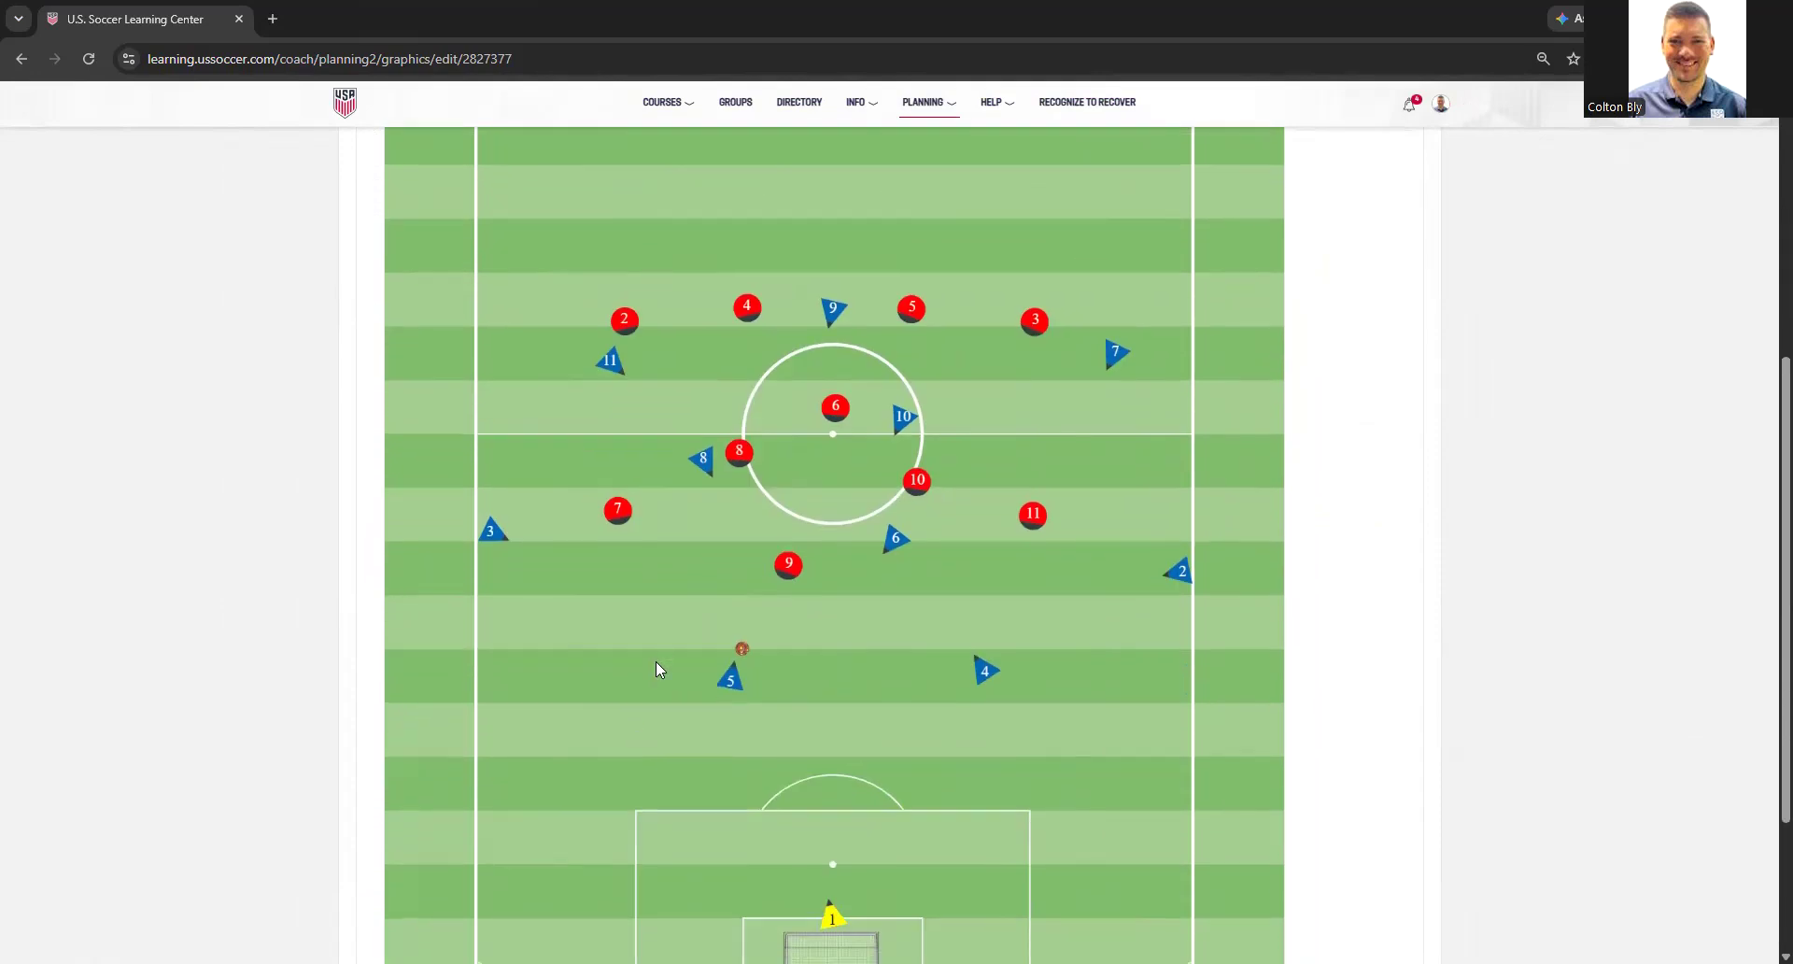
# Shift all outfield players and the ball together down the pitch, with blue 5 and 4 either side of the lower goalkeeper
pyautogui.moveTo(438, 604); pyautogui.dragTo(1208, 173)
pyautogui.moveTo(835, 324); pyautogui.dragTo(822, 560)
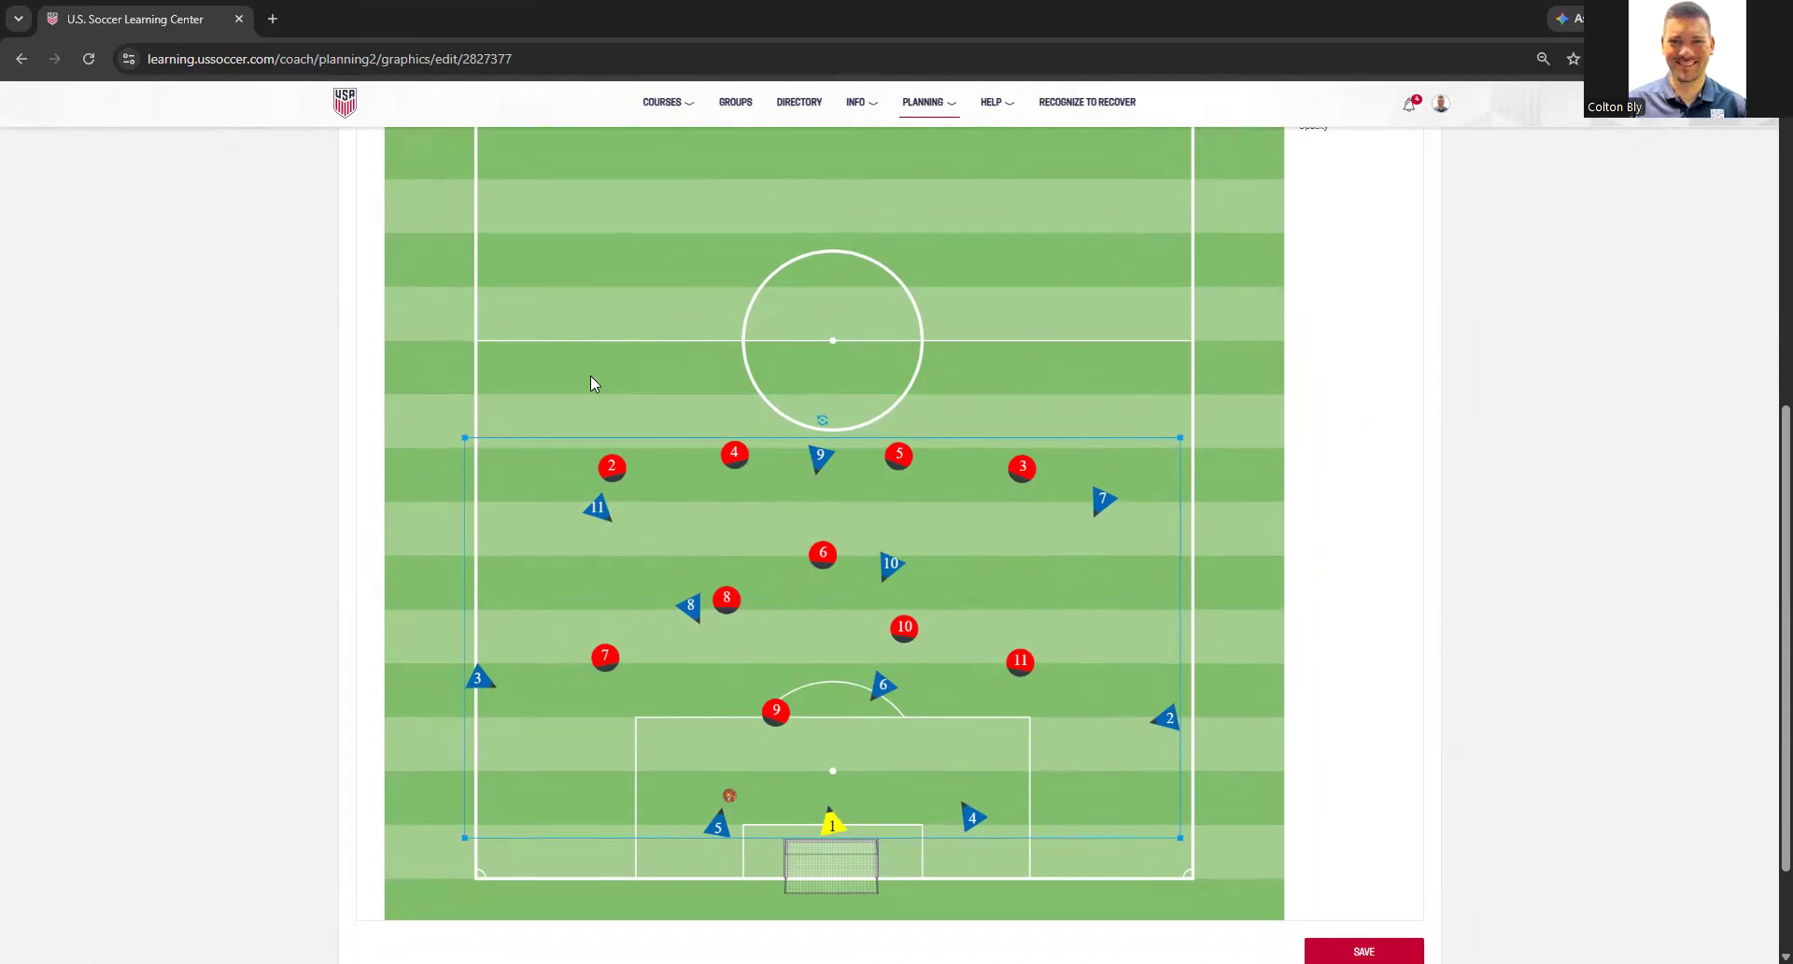
pyautogui.moveTo(446, 390); pyautogui.dragTo(451, 507)
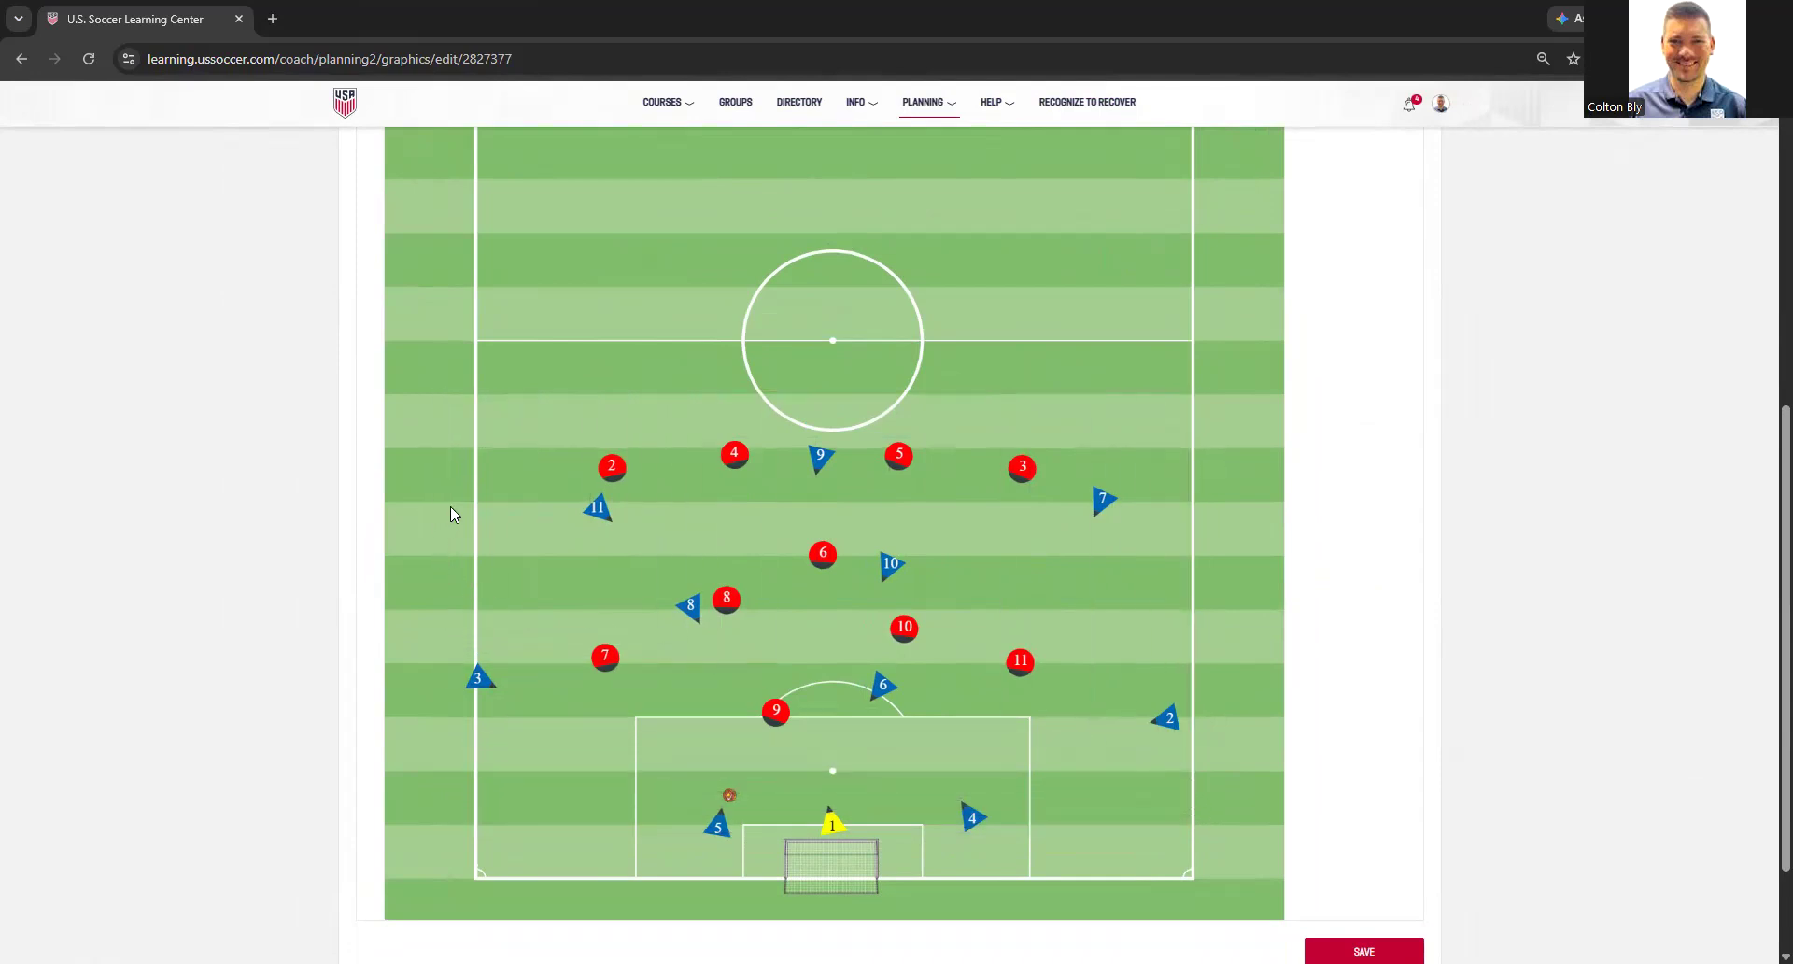
# Rearrange the central players: red 10 and 9 side by side near the lower penalty arc, blue 6 on the arc, and red 6 opposite red 8
pyautogui.moveTo(790, 708)
pyautogui.mouseDown()
pyautogui.moveTo(826, 682)
pyautogui.moveTo(795, 718)
pyautogui.moveTo(823, 697)
pyautogui.mouseUp()
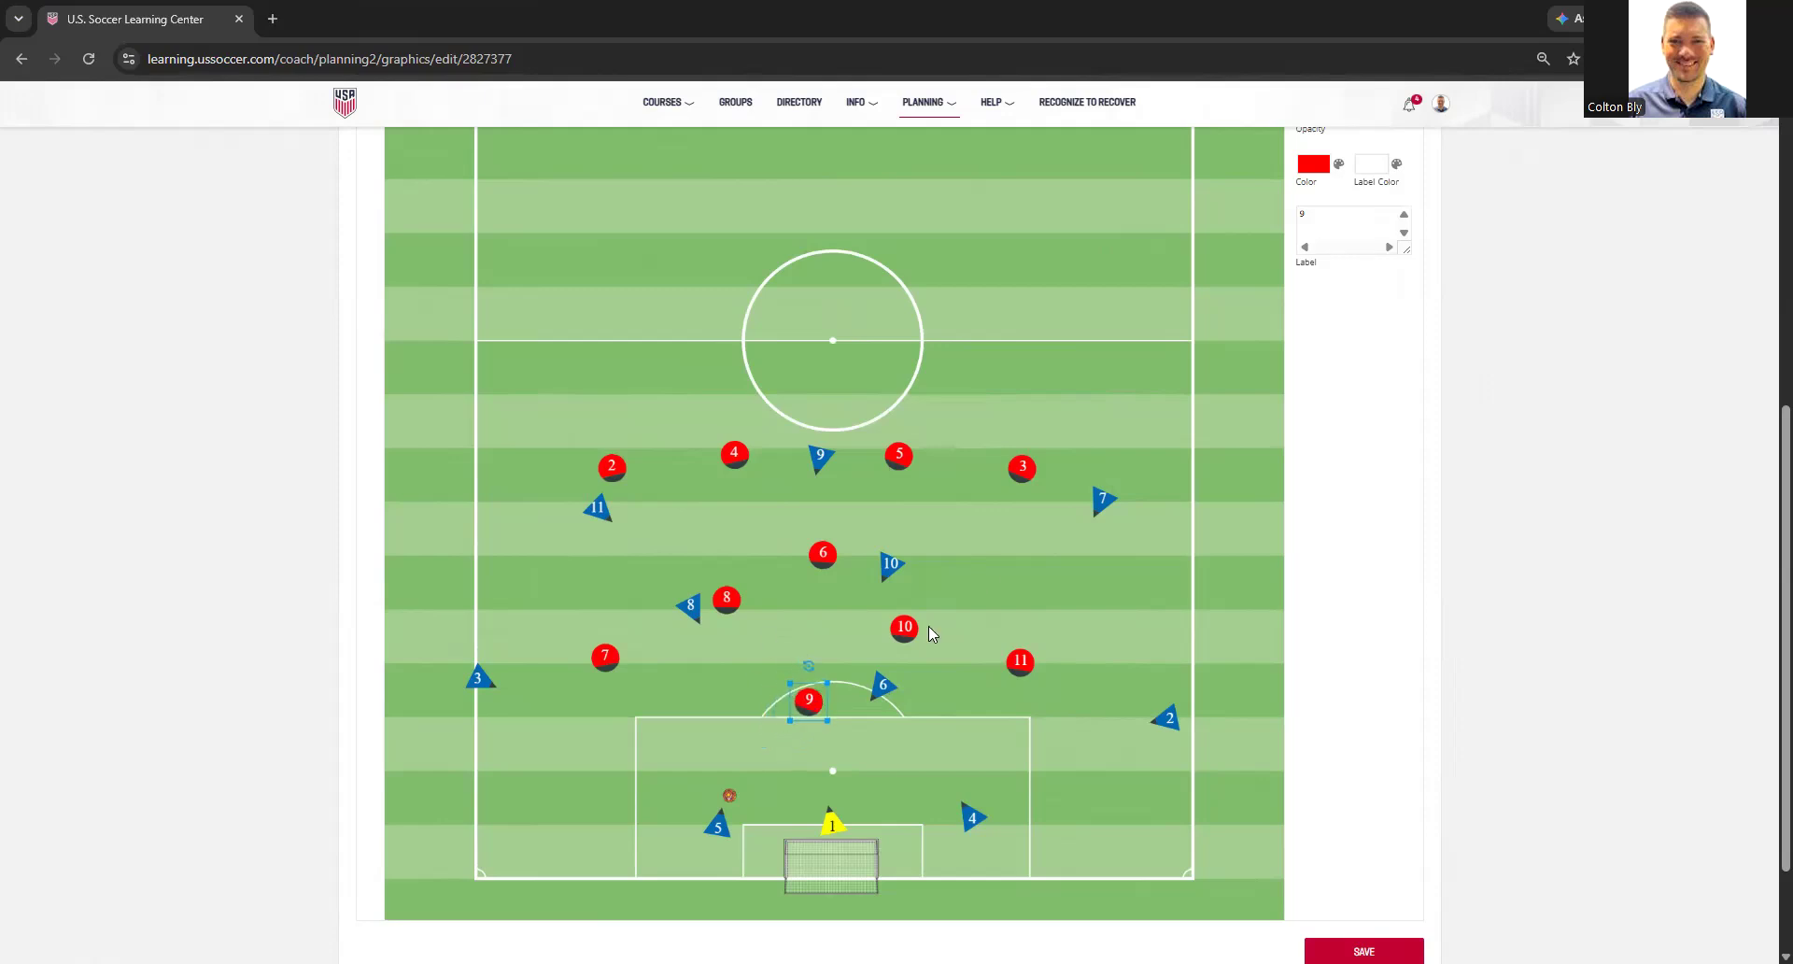
pyautogui.moveTo(921, 628); pyautogui.dragTo(757, 663)
pyautogui.moveTo(827, 557); pyautogui.dragTo(937, 592)
pyautogui.moveTo(811, 701); pyautogui.dragTo(868, 644)
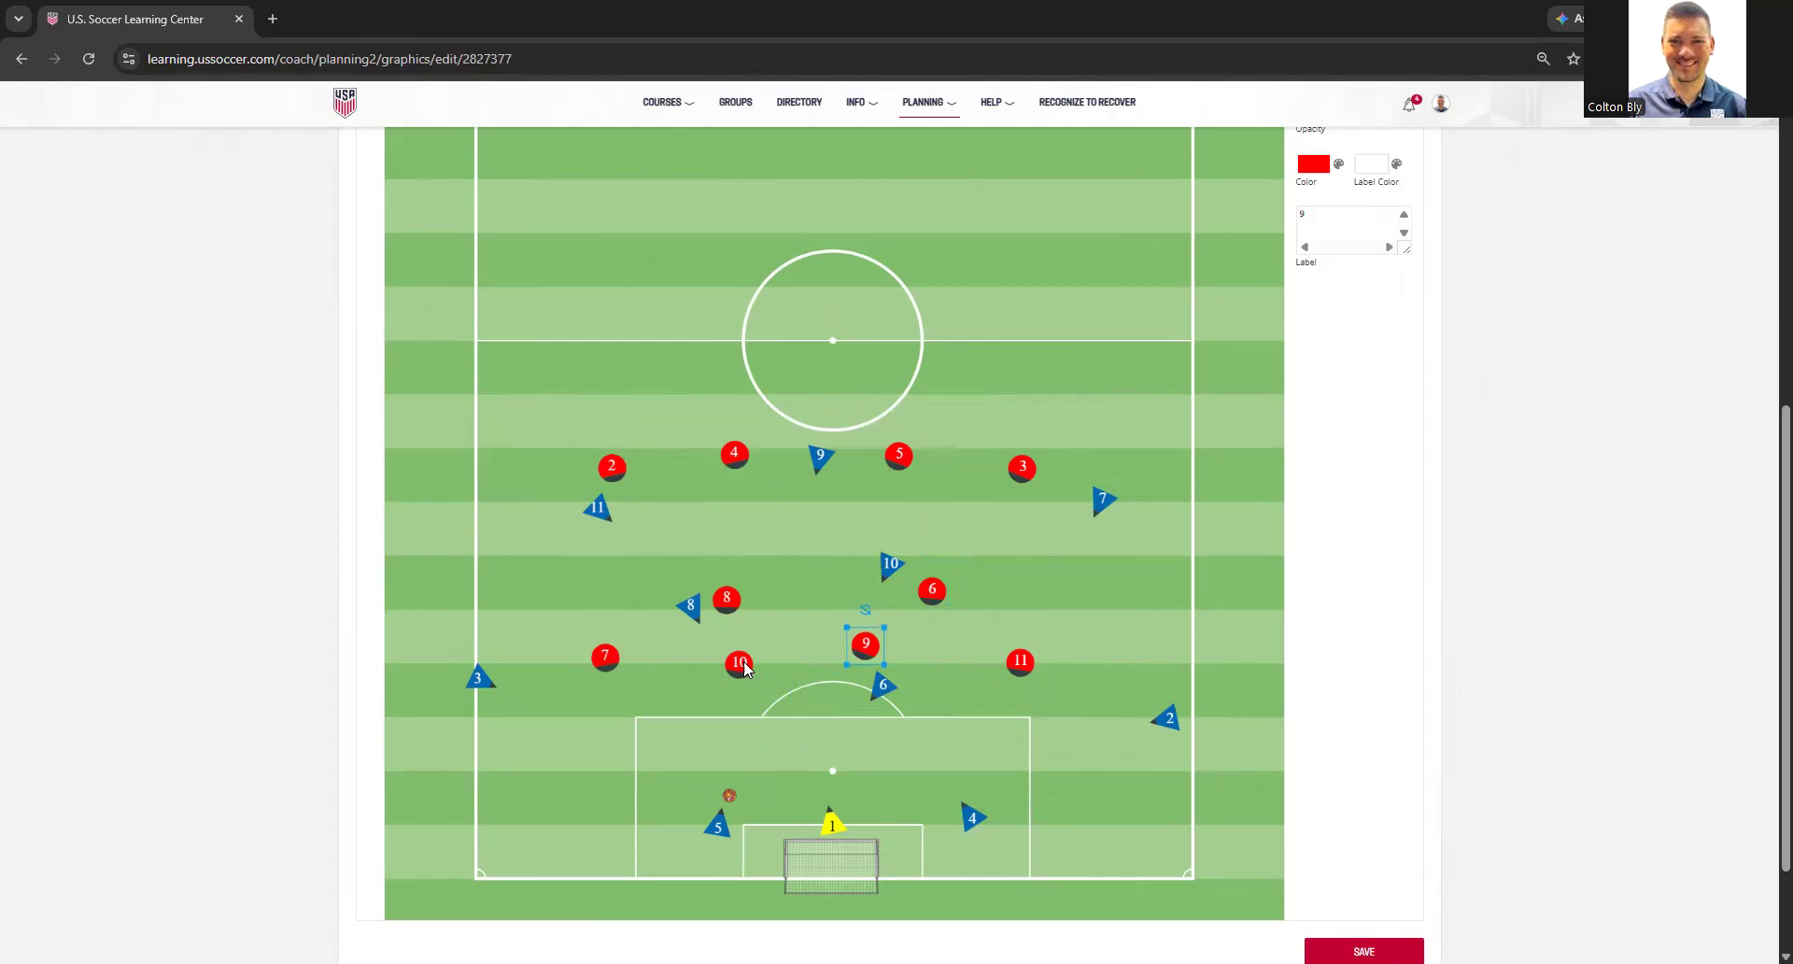
pyautogui.moveTo(744, 665); pyautogui.dragTo(782, 656)
pyautogui.moveTo(896, 687); pyautogui.dragTo(823, 691)
pyautogui.moveTo(731, 606)
pyautogui.mouseDown()
pyautogui.moveTo(774, 564)
pyautogui.moveTo(711, 592)
pyautogui.mouseUp()
# Move the red back line with blue 11, 9 and 7 up toward the centre circle, and the midfield group of red and blue players up behind them
pyautogui.moveTo(583, 400); pyautogui.dragTo(1192, 518)
pyautogui.moveTo(837, 463); pyautogui.dragTo(856, 413)
pyautogui.moveTo(661, 524); pyautogui.dragTo(990, 619)
pyautogui.moveTo(880, 565); pyautogui.dragTo(882, 528)
pyautogui.click(517, 563)
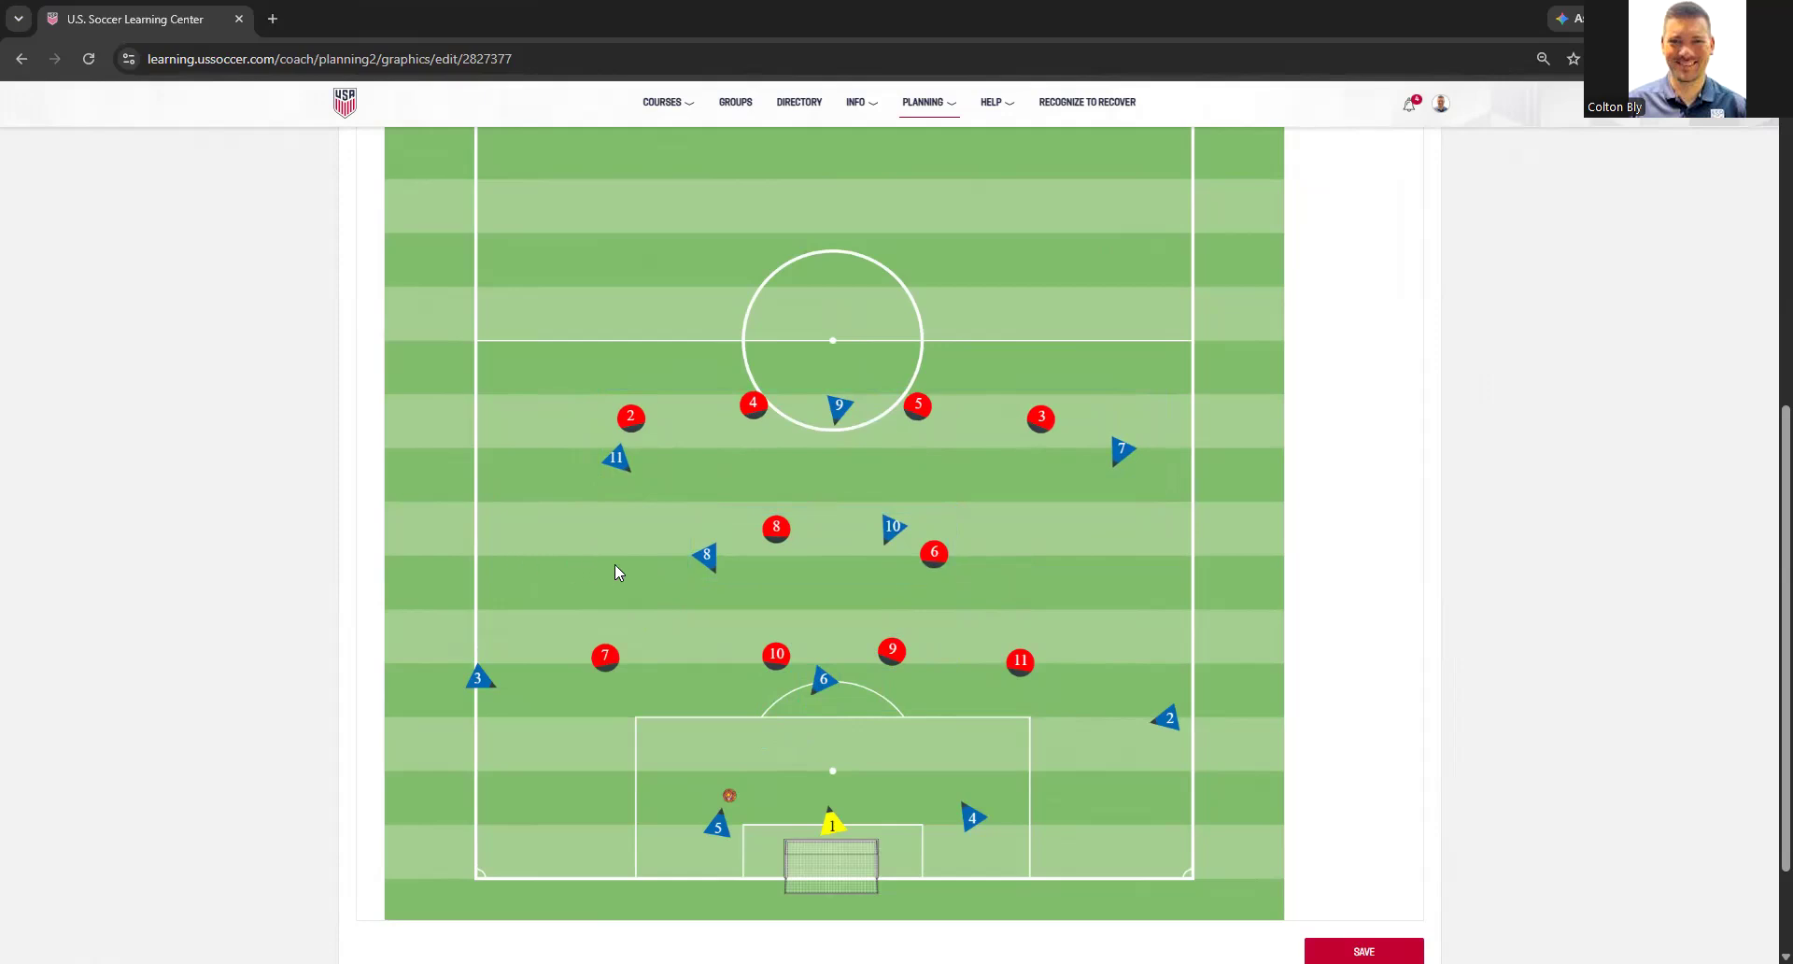
# Move red 7 and red 11 farther up the pitch, with 11 out wider, and save and exit the graphic
pyautogui.moveTo(606, 657); pyautogui.dragTo(595, 586)
pyautogui.moveTo(1020, 661); pyautogui.dragTo(1103, 586)
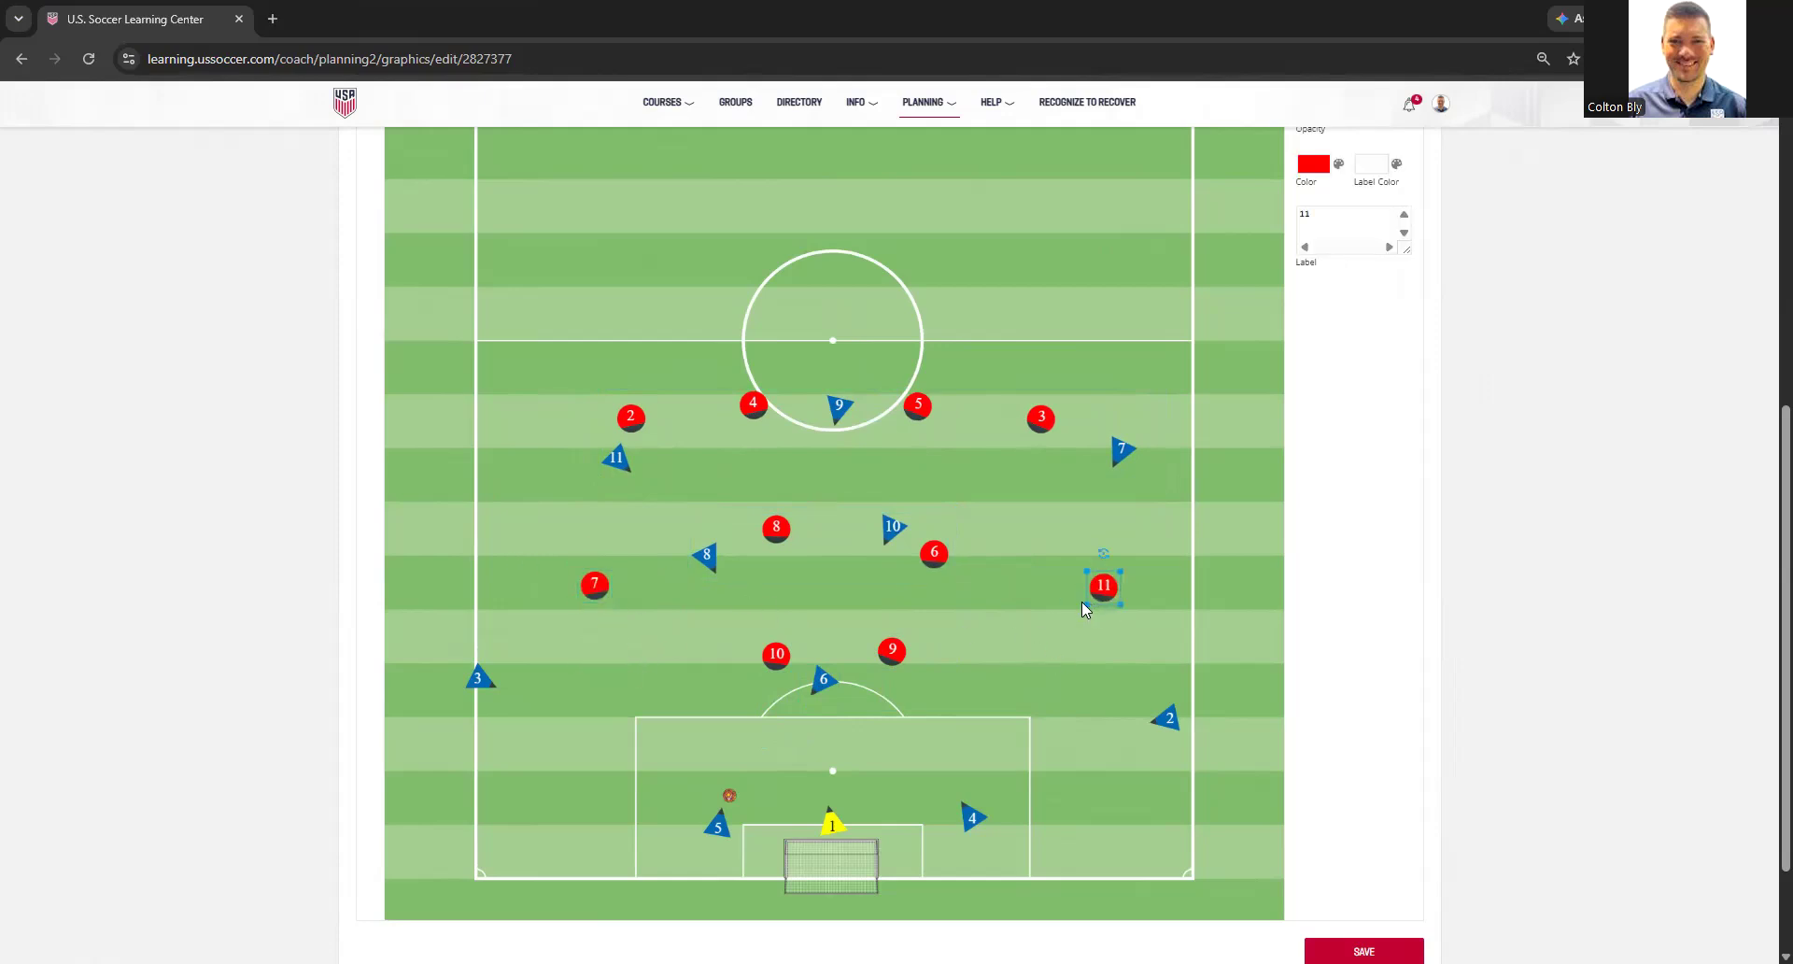
pyautogui.click(1031, 652)
pyautogui.scroll(6, 1053, 721)
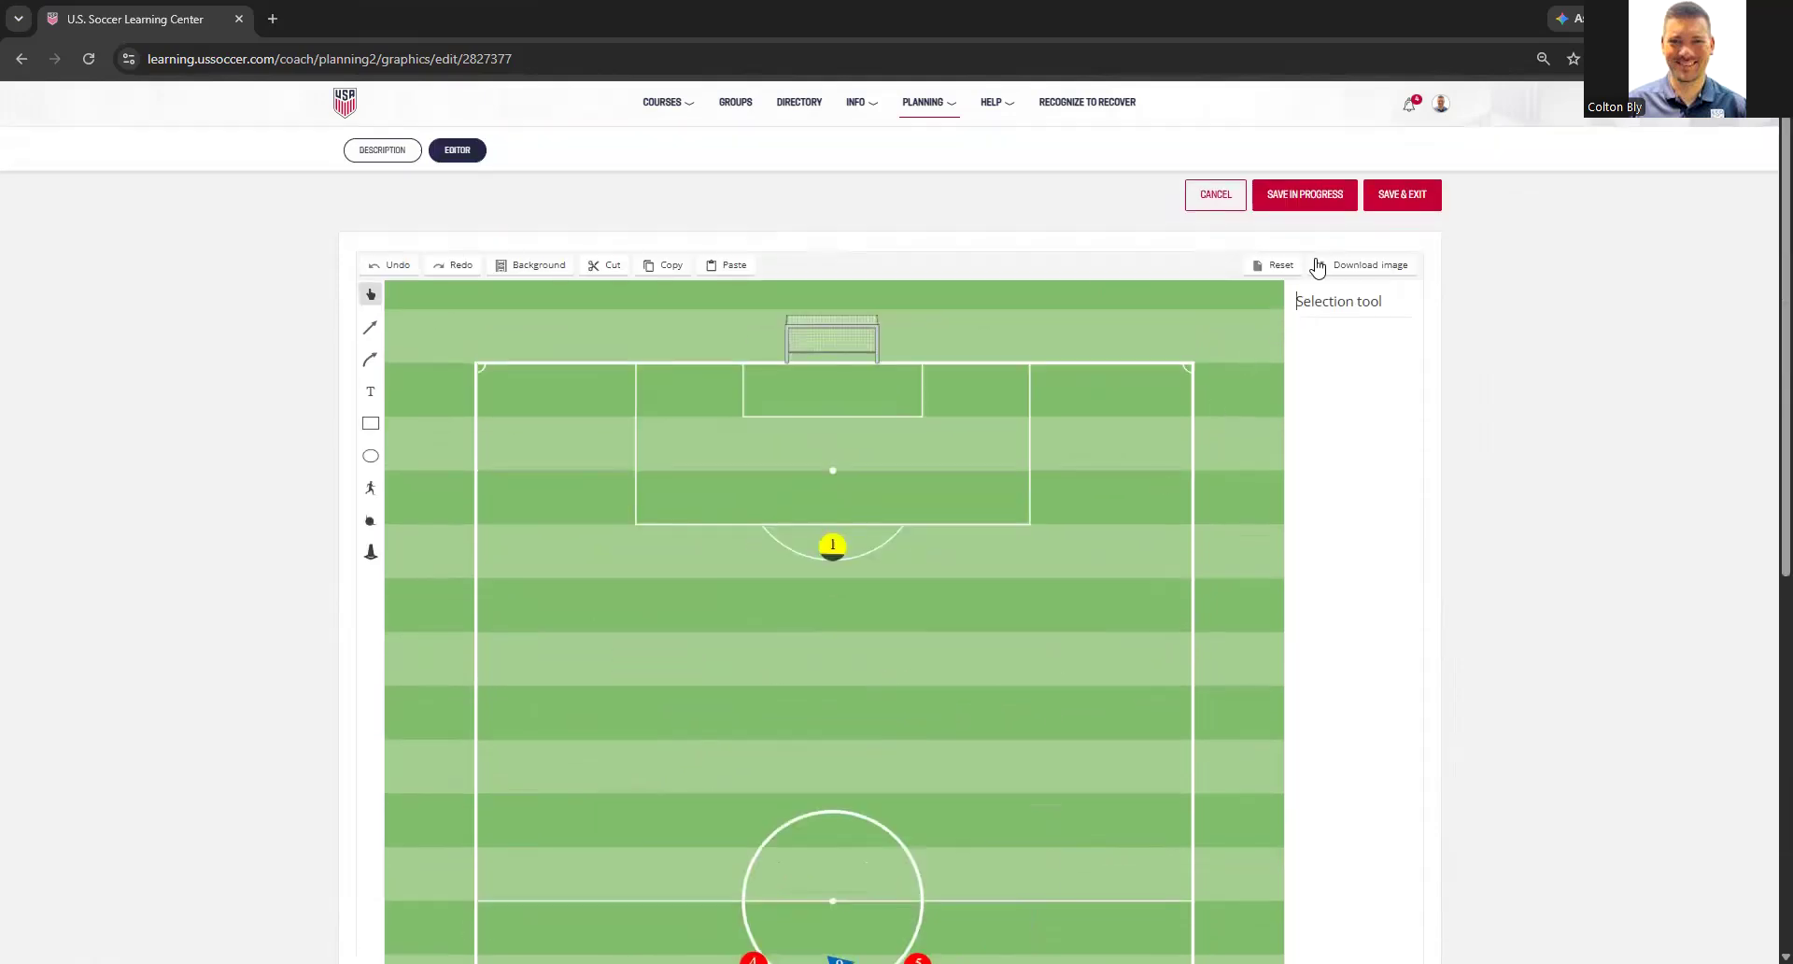
pyautogui.click(1386, 200)
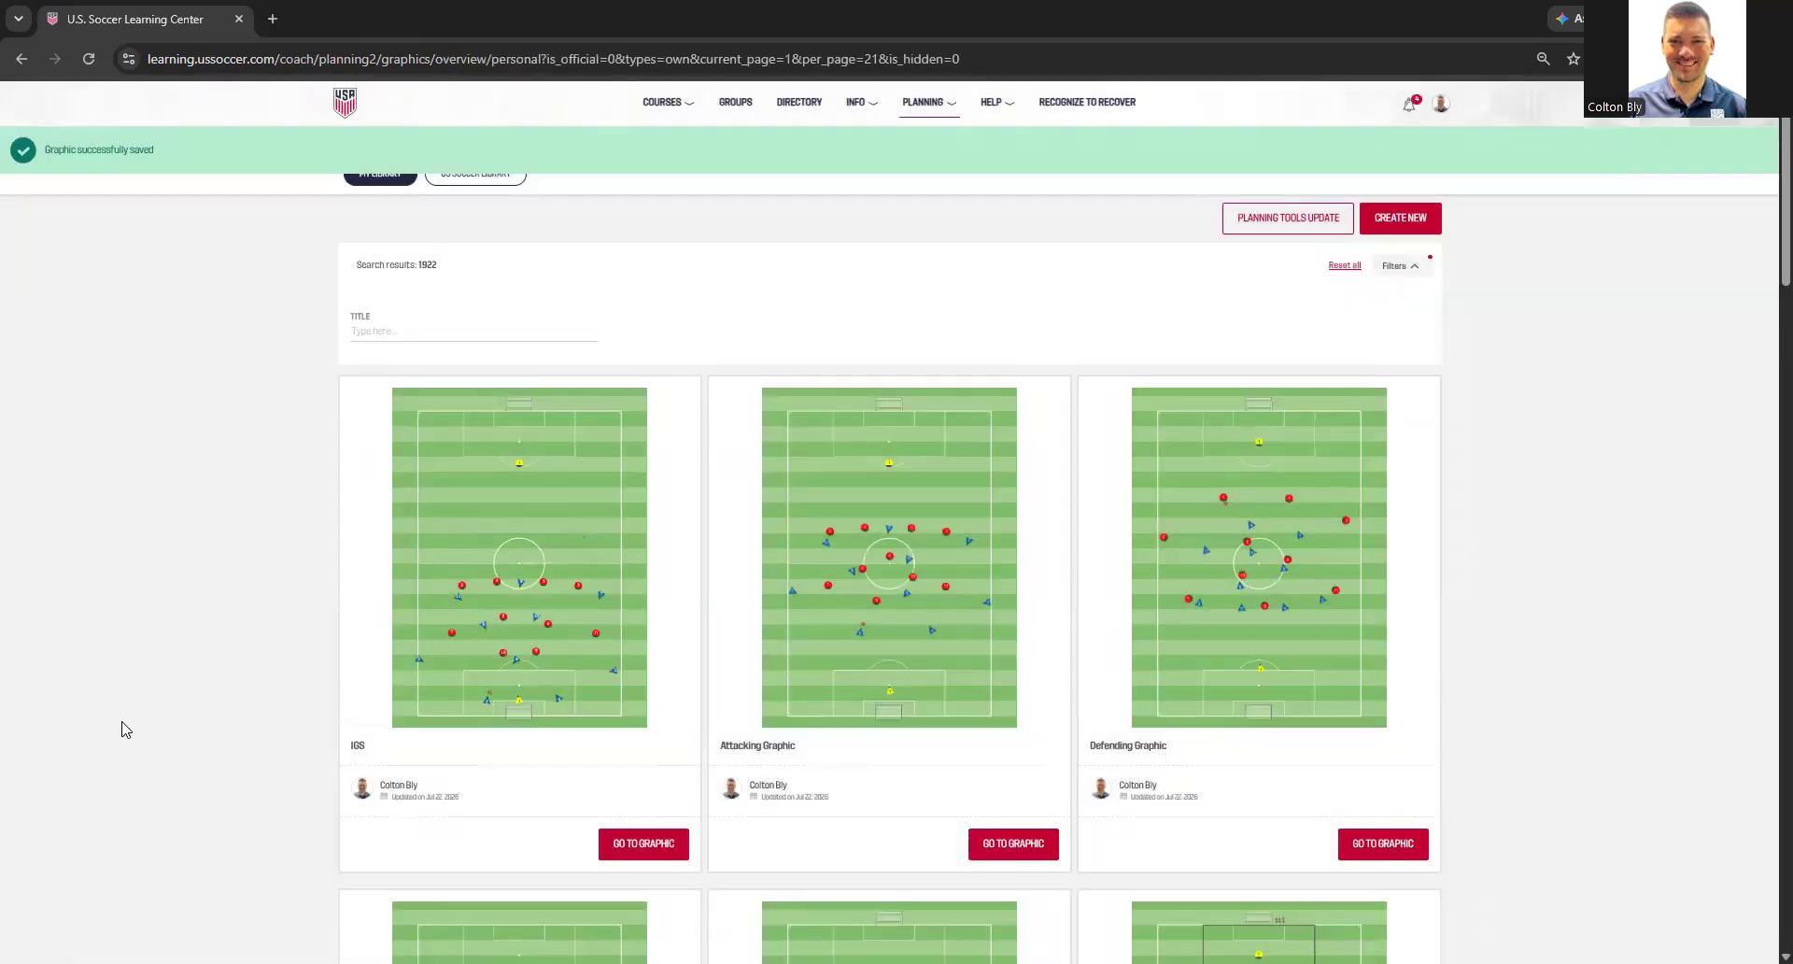
# Preview the saved IGS graphic at full size, check the player layout and close the preview
pyautogui.moveTo(471, 692)
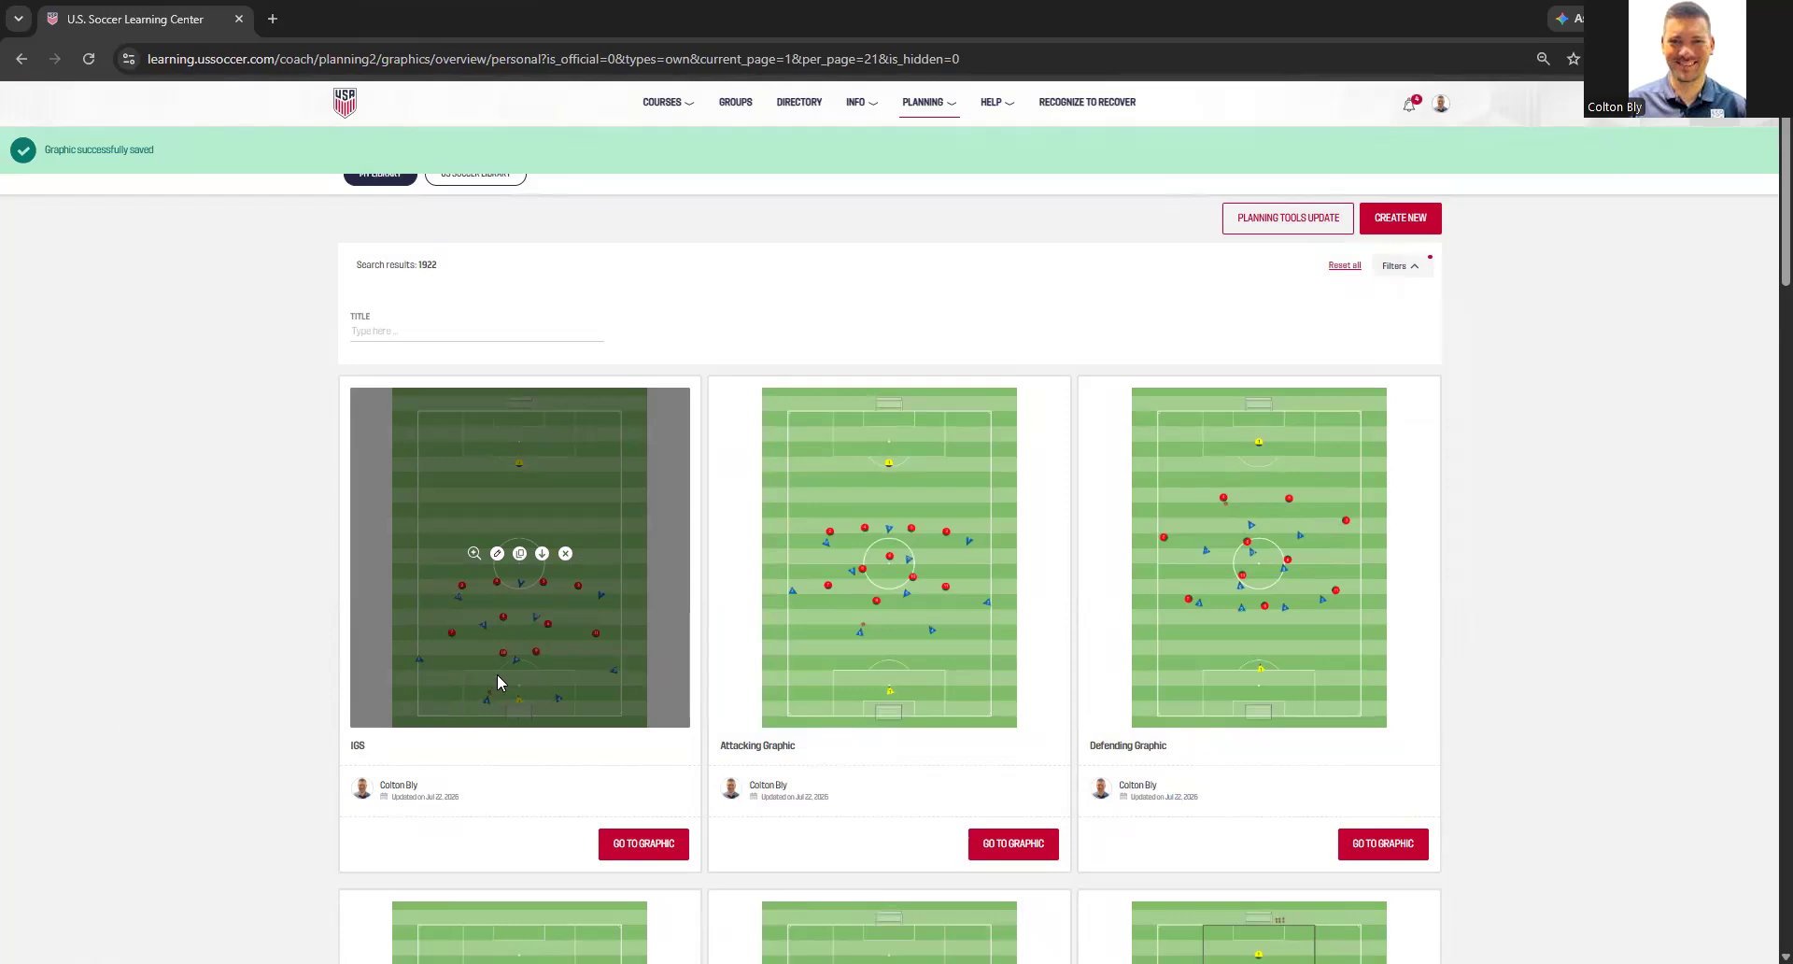
pyautogui.click(474, 553)
pyautogui.scroll(-3, 656, 650)
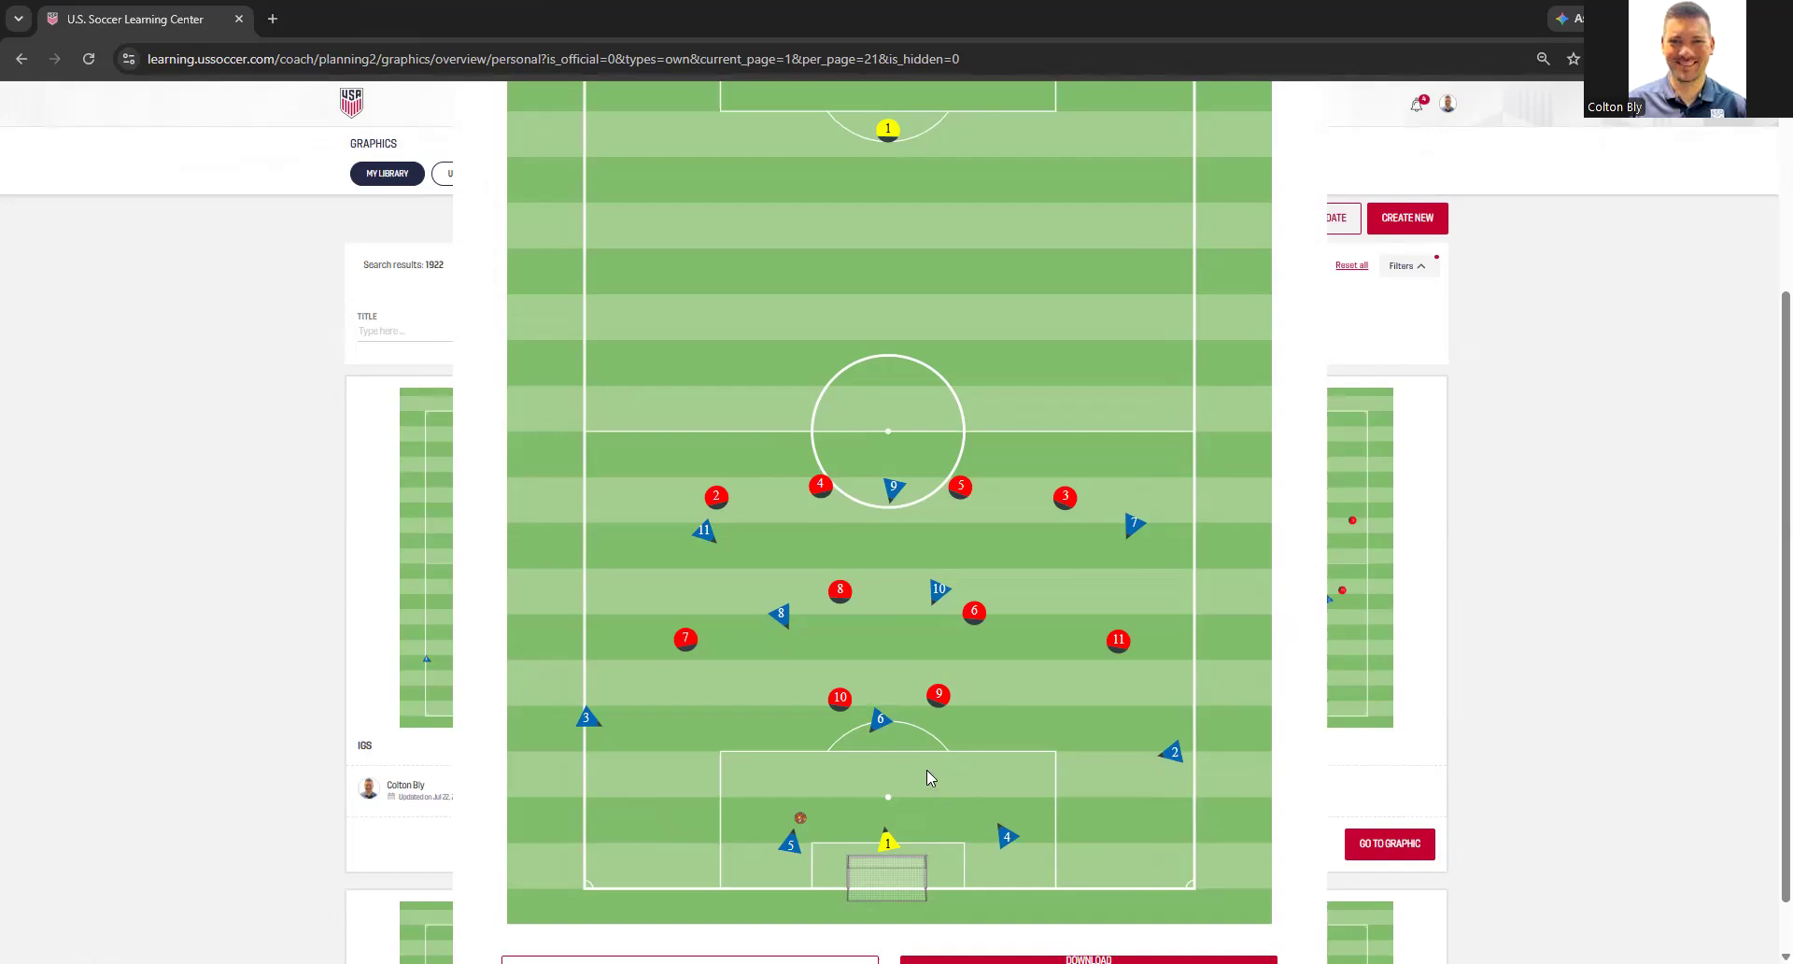
pyautogui.scroll(3, 850, 764)
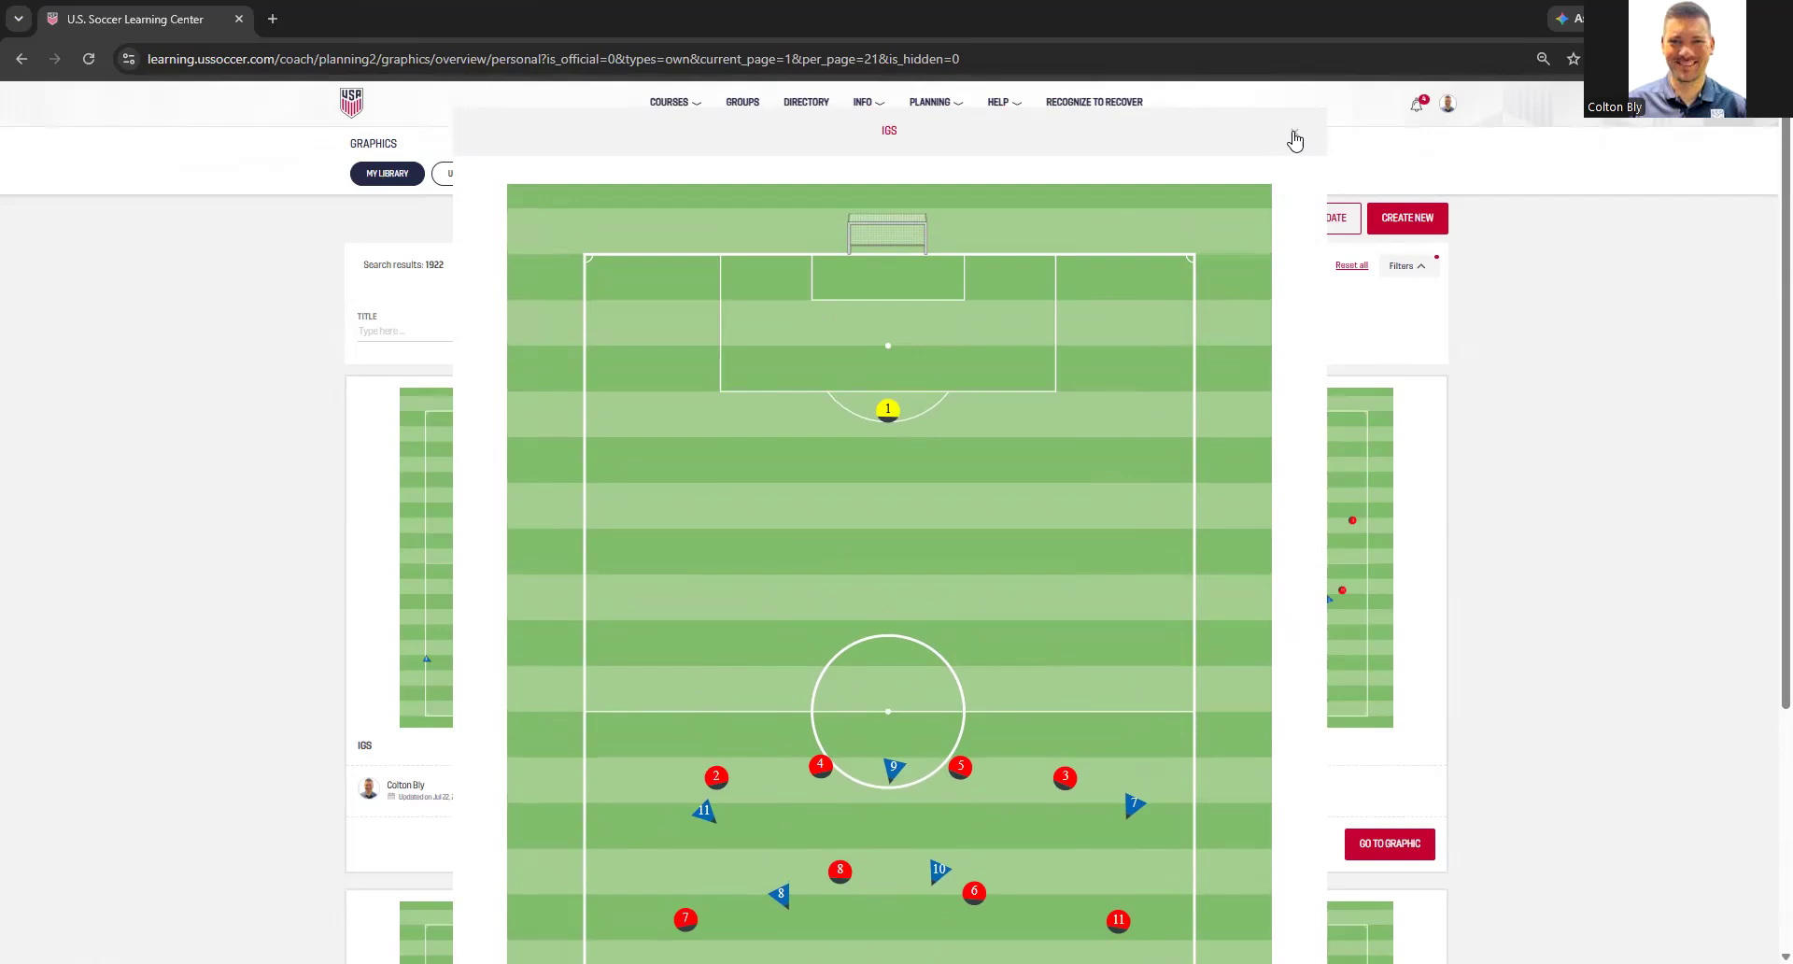
pyautogui.click(1295, 133)
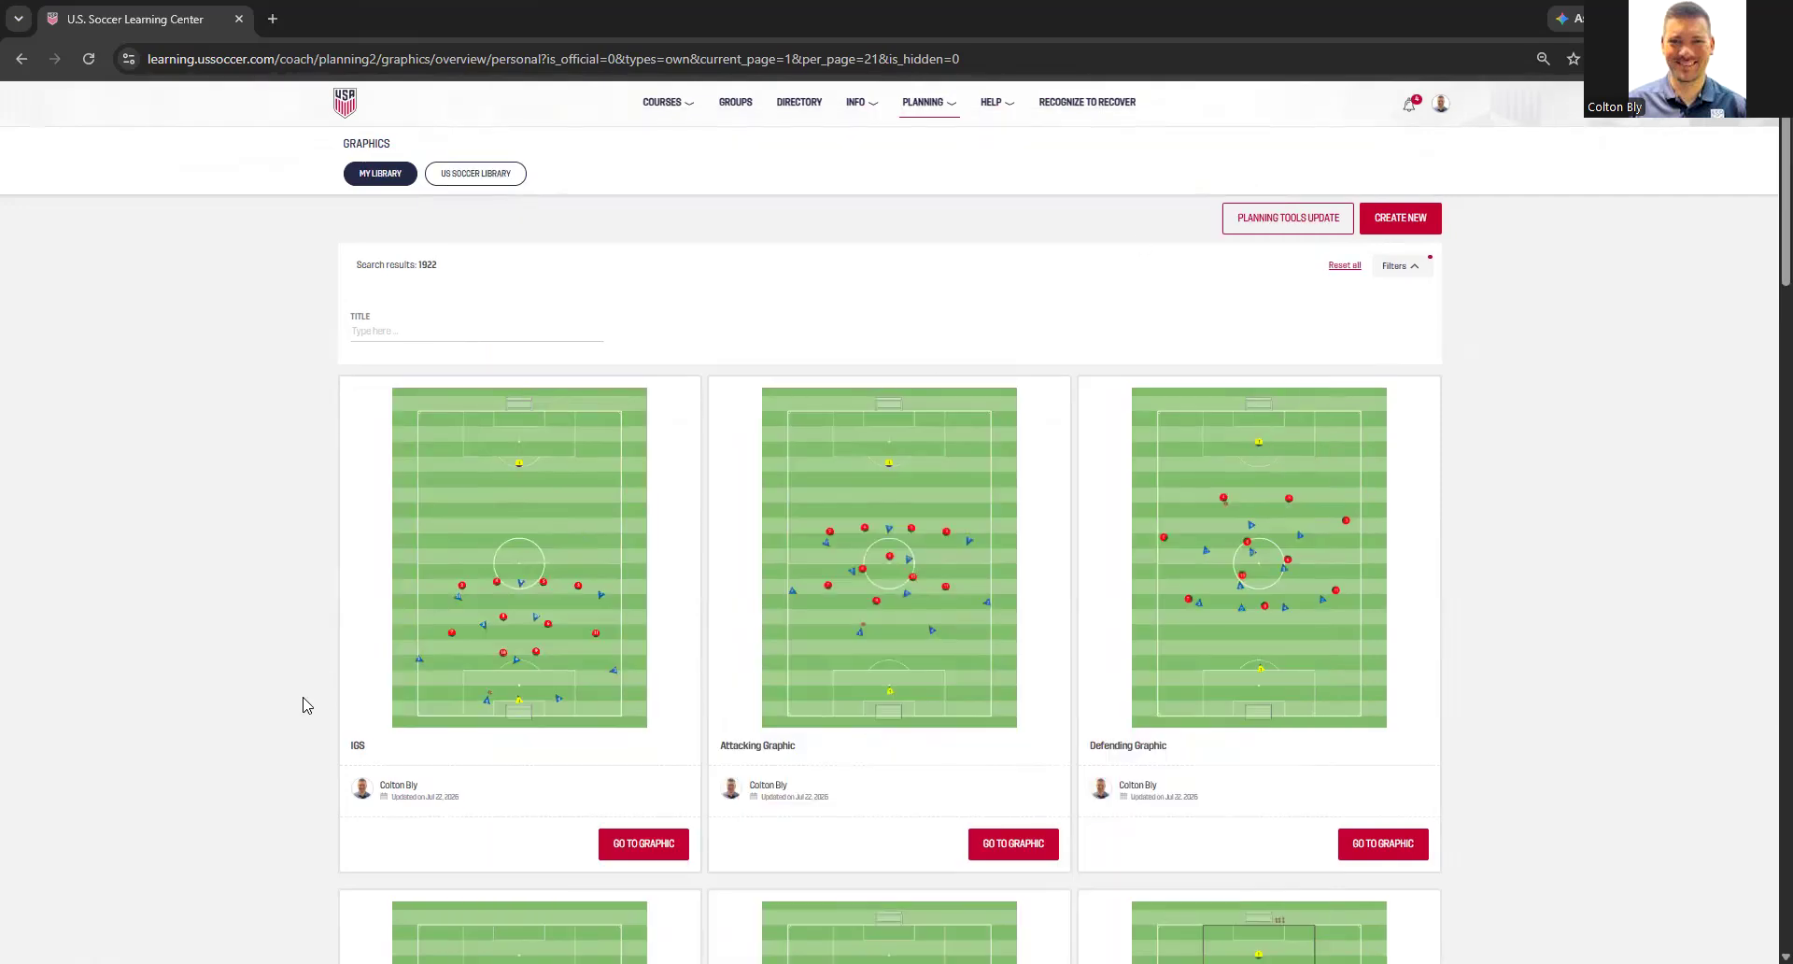
# Duplicate the IGS graphic and open the copy in the graphic editor
pyautogui.moveTo(493, 566)
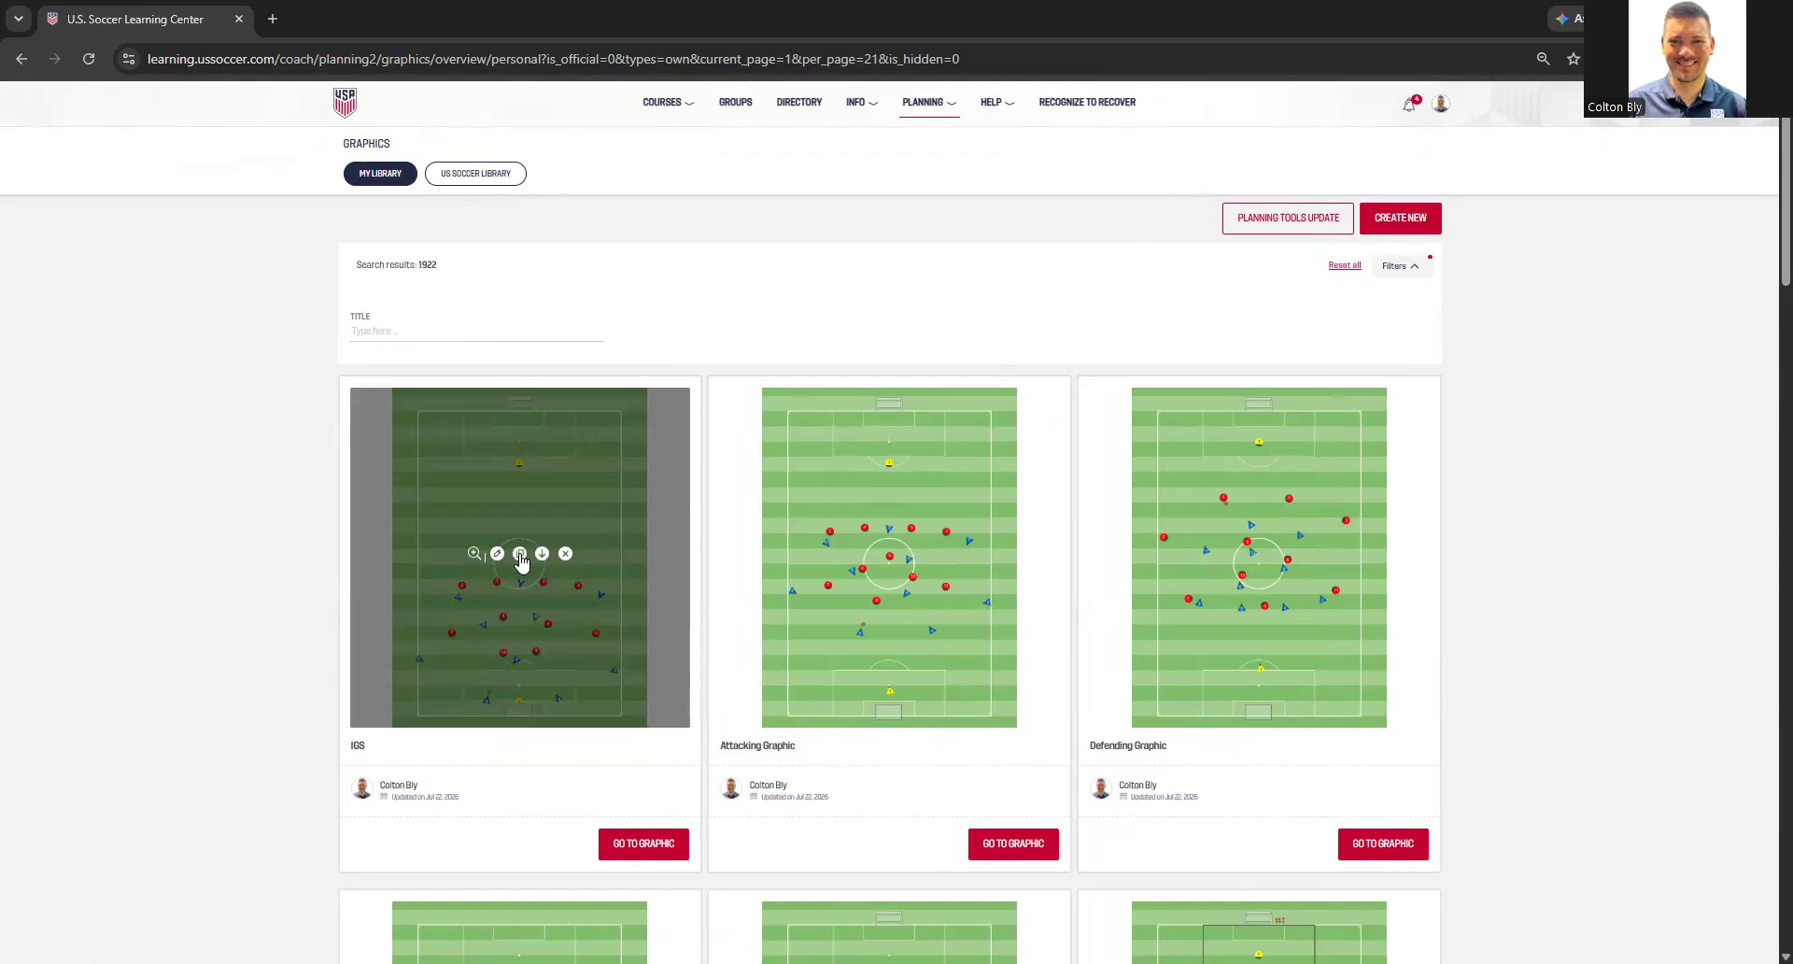
pyautogui.click(520, 555)
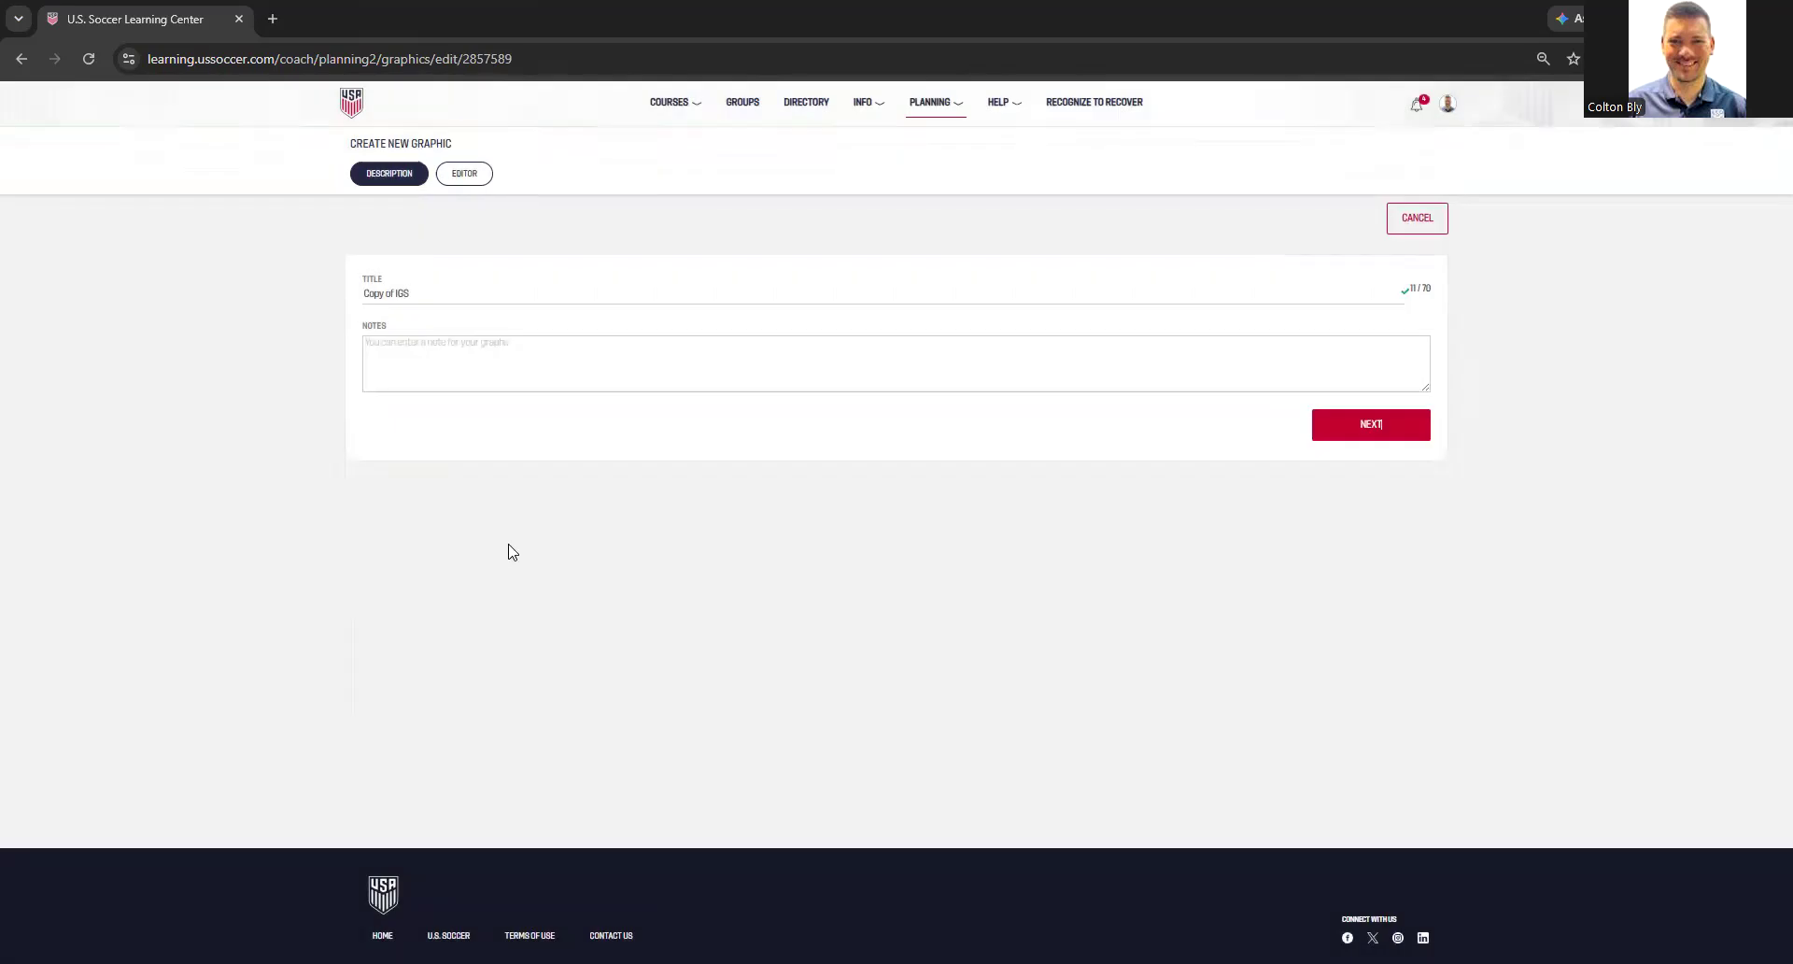
pyautogui.click(460, 175)
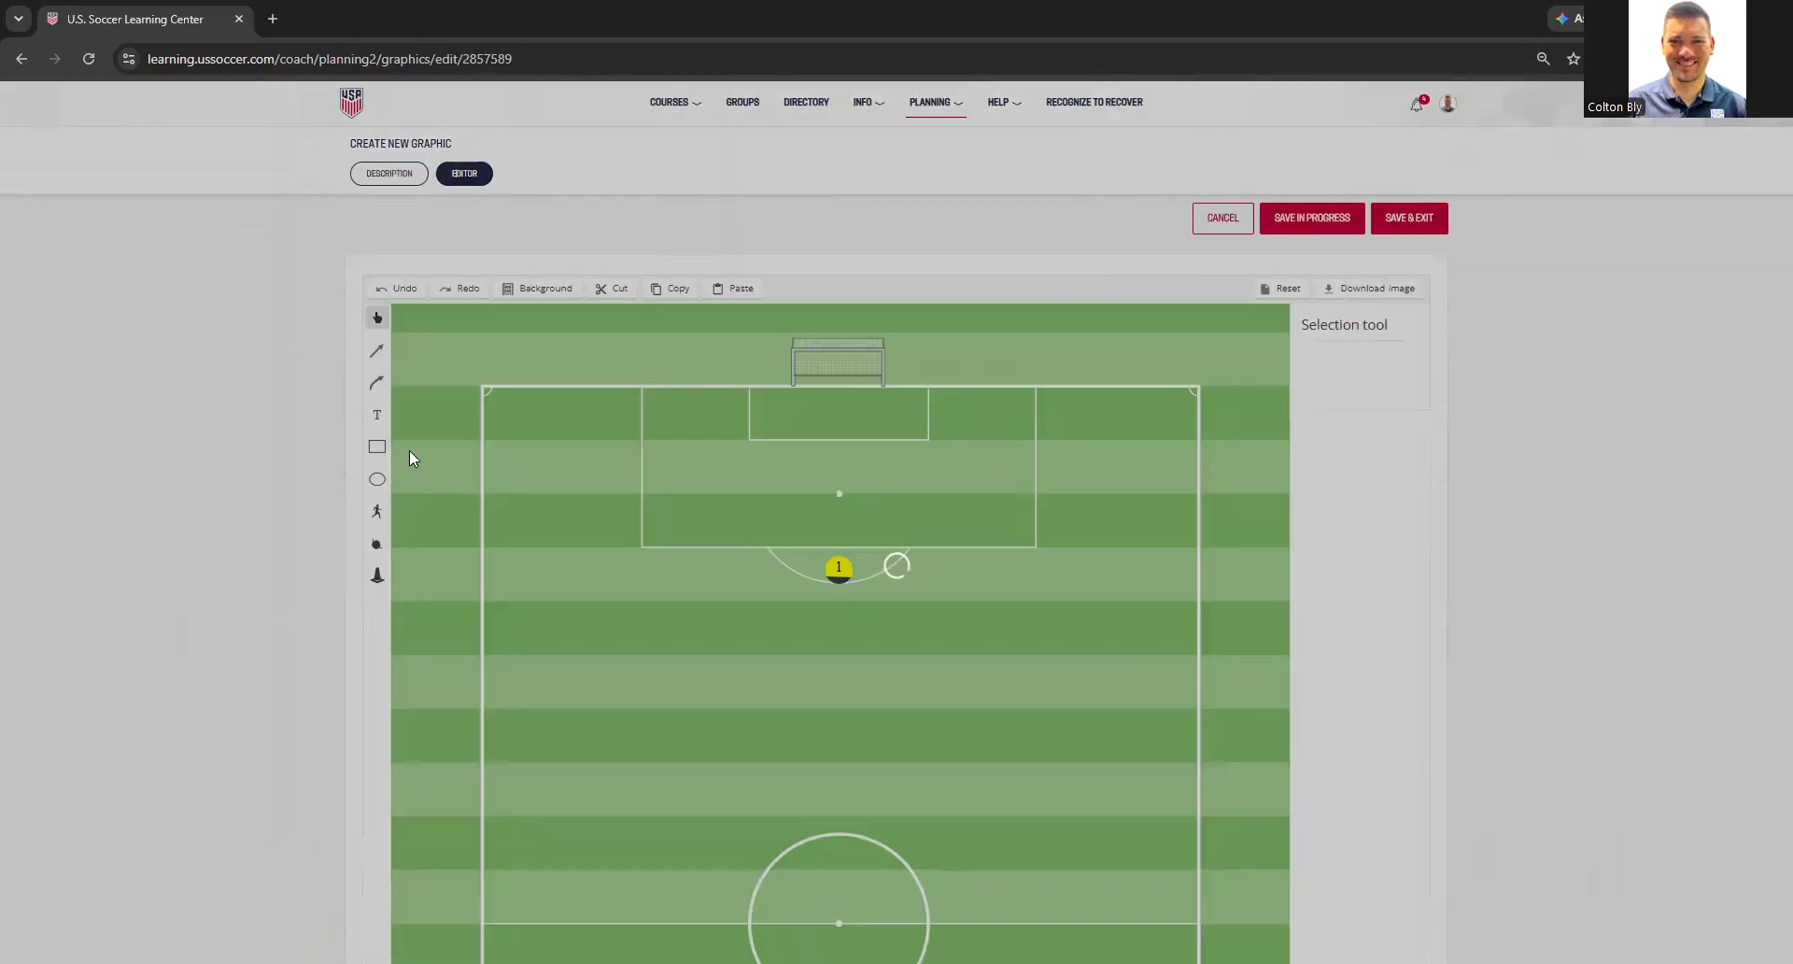
# Move the yellow goalkeeper at the upper penalty arc back toward the upper goal
pyautogui.scroll(-1, 225, 605)
pyautogui.moveTo(834, 473)
pyautogui.mouseDown()
pyautogui.moveTo(837, 299)
pyautogui.moveTo(834, 340)
pyautogui.mouseUp()
pyautogui.click(734, 539)
# Move red 9 and red 10 slightly closer to the lower goal, on either side of blue 6
pyautogui.scroll(-5, 731, 537)
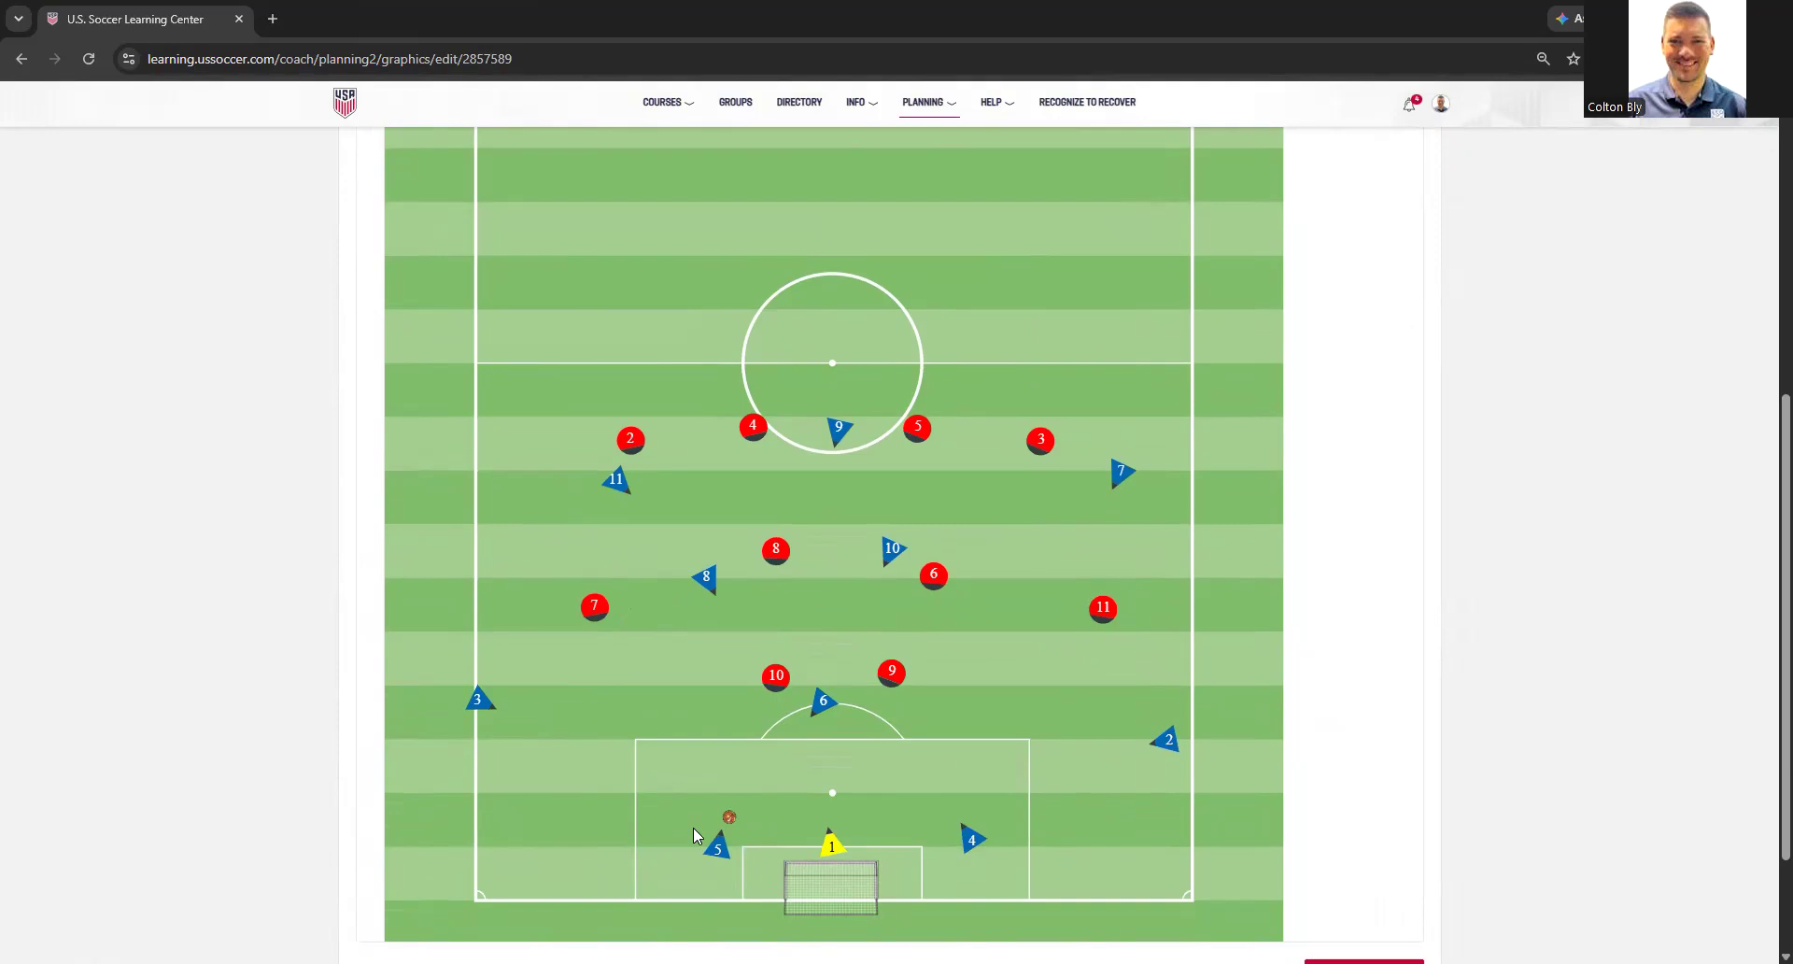
pyautogui.moveTo(892, 672); pyautogui.dragTo(901, 691)
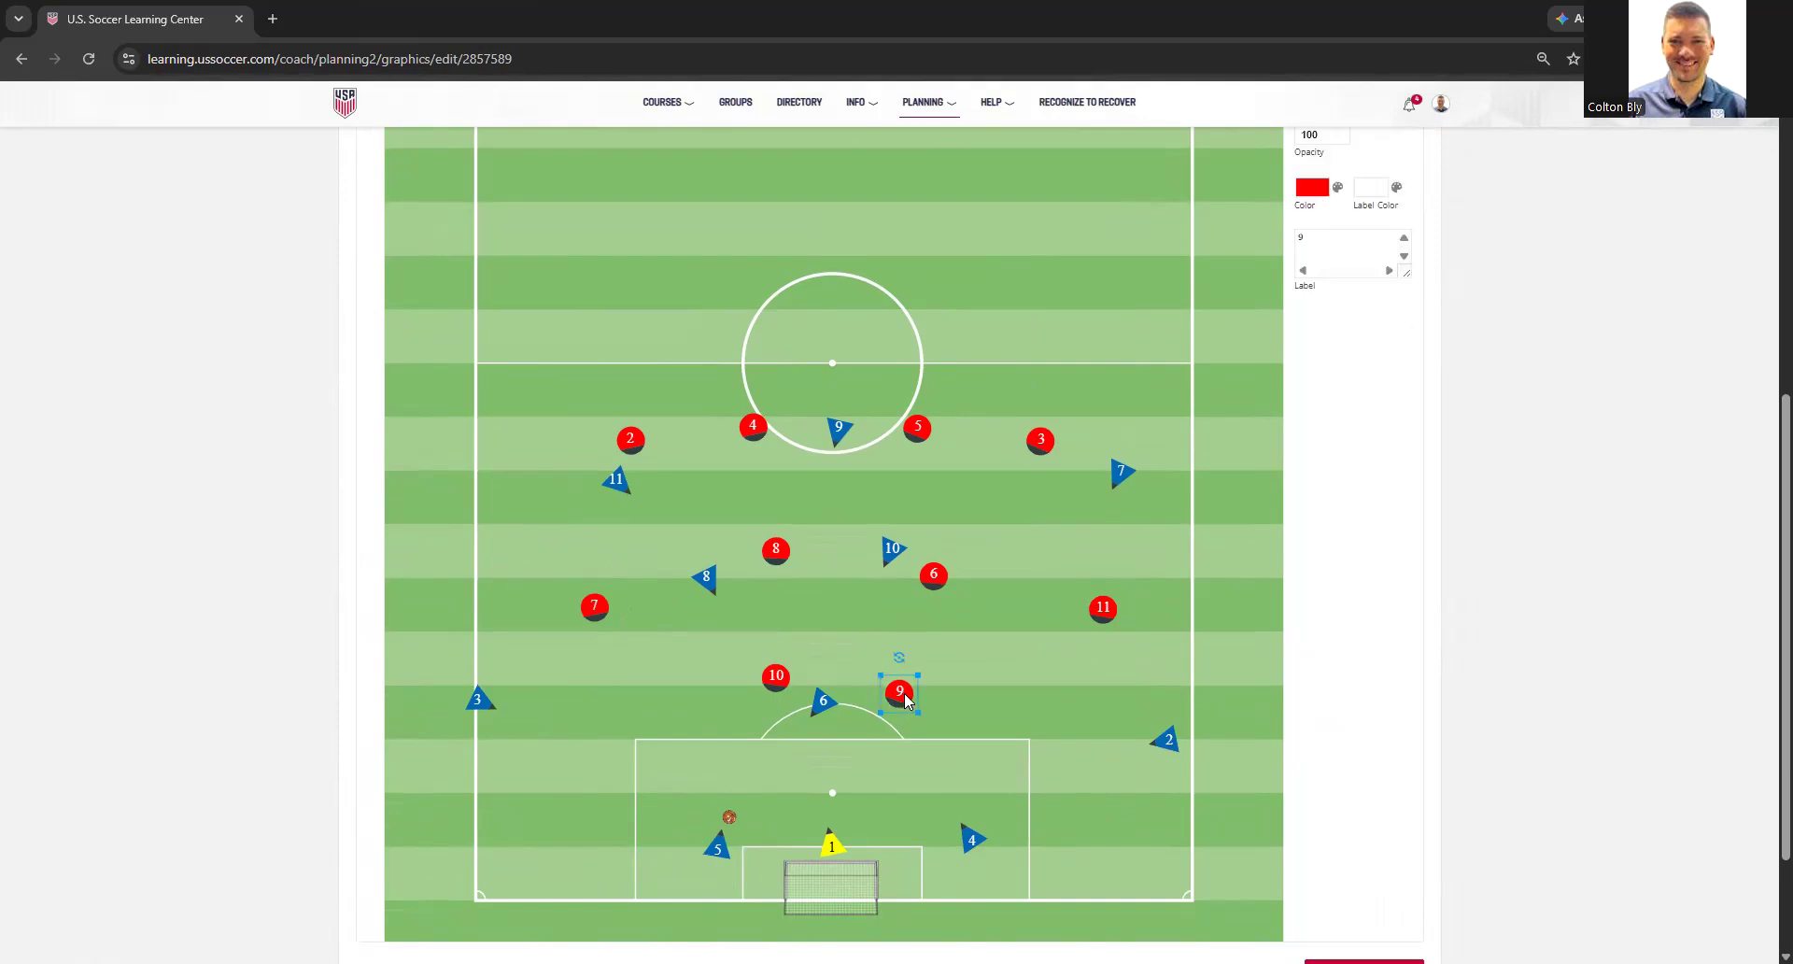
pyautogui.click(772, 682)
pyautogui.moveTo(767, 698); pyautogui.dragTo(763, 712)
pyautogui.click(733, 699)
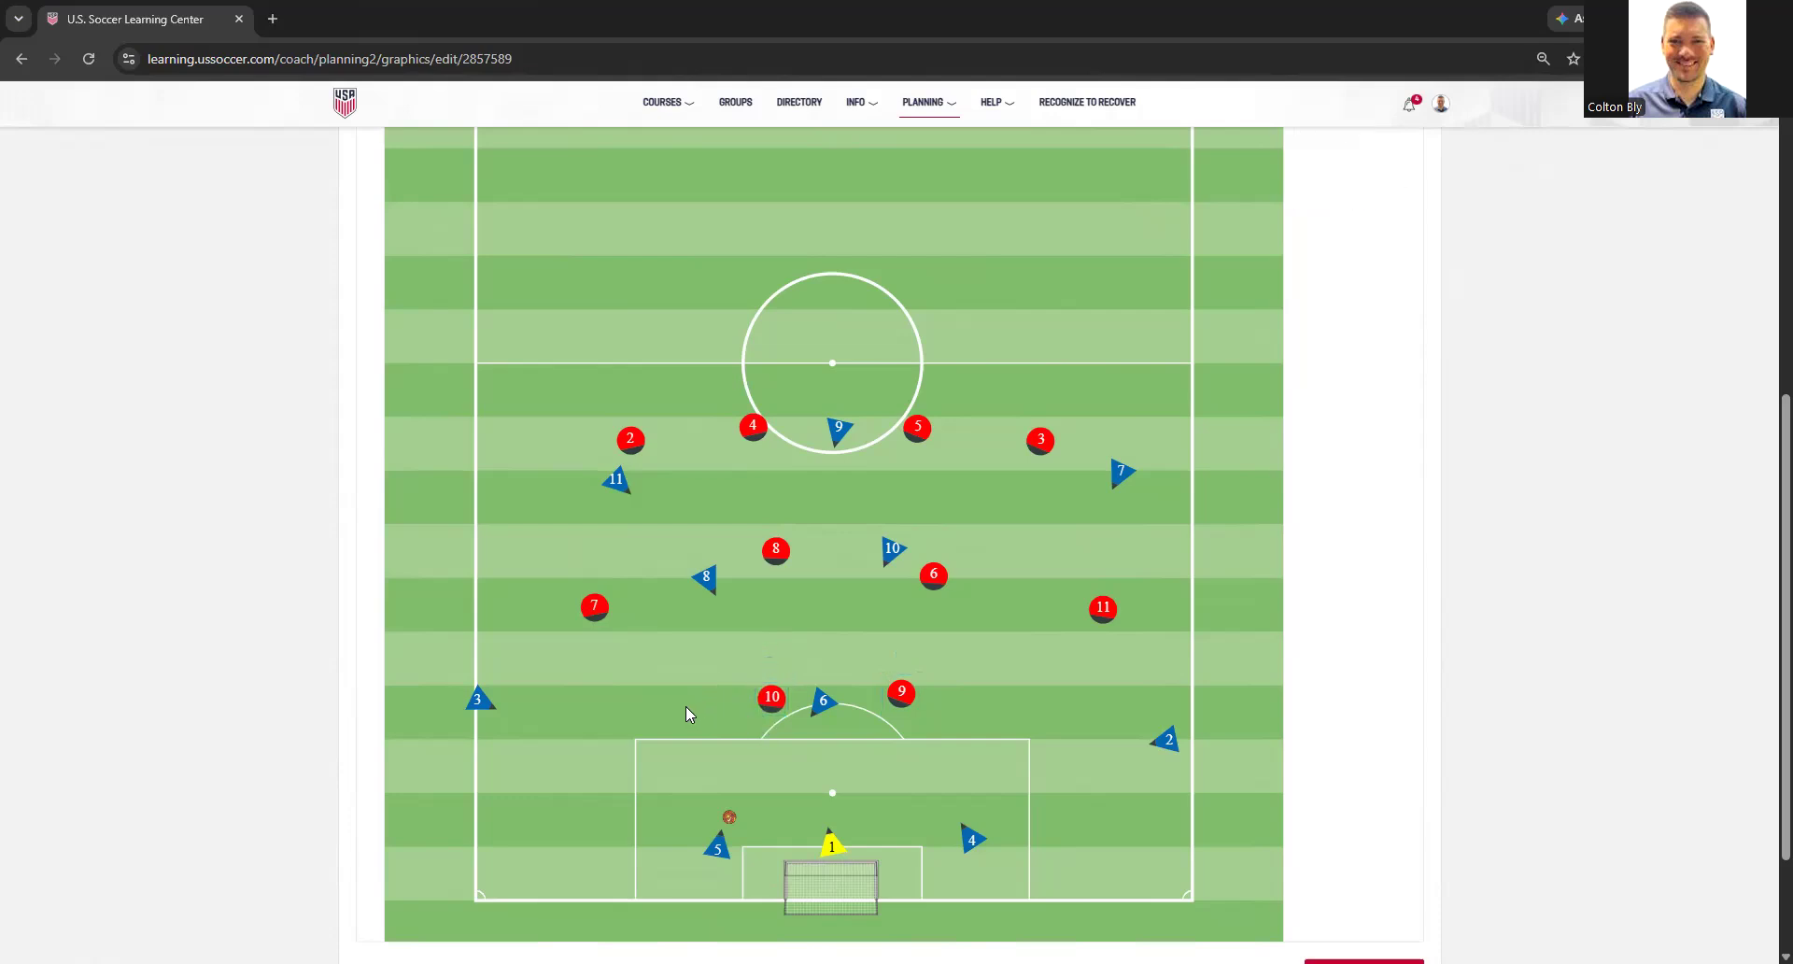
# Delete the wide players on both flanks, and red 4, red 5 and blue 9 near the centre circle
pyautogui.moveTo(469, 738); pyautogui.dragTo(634, 372)
pyautogui.press('Delete')
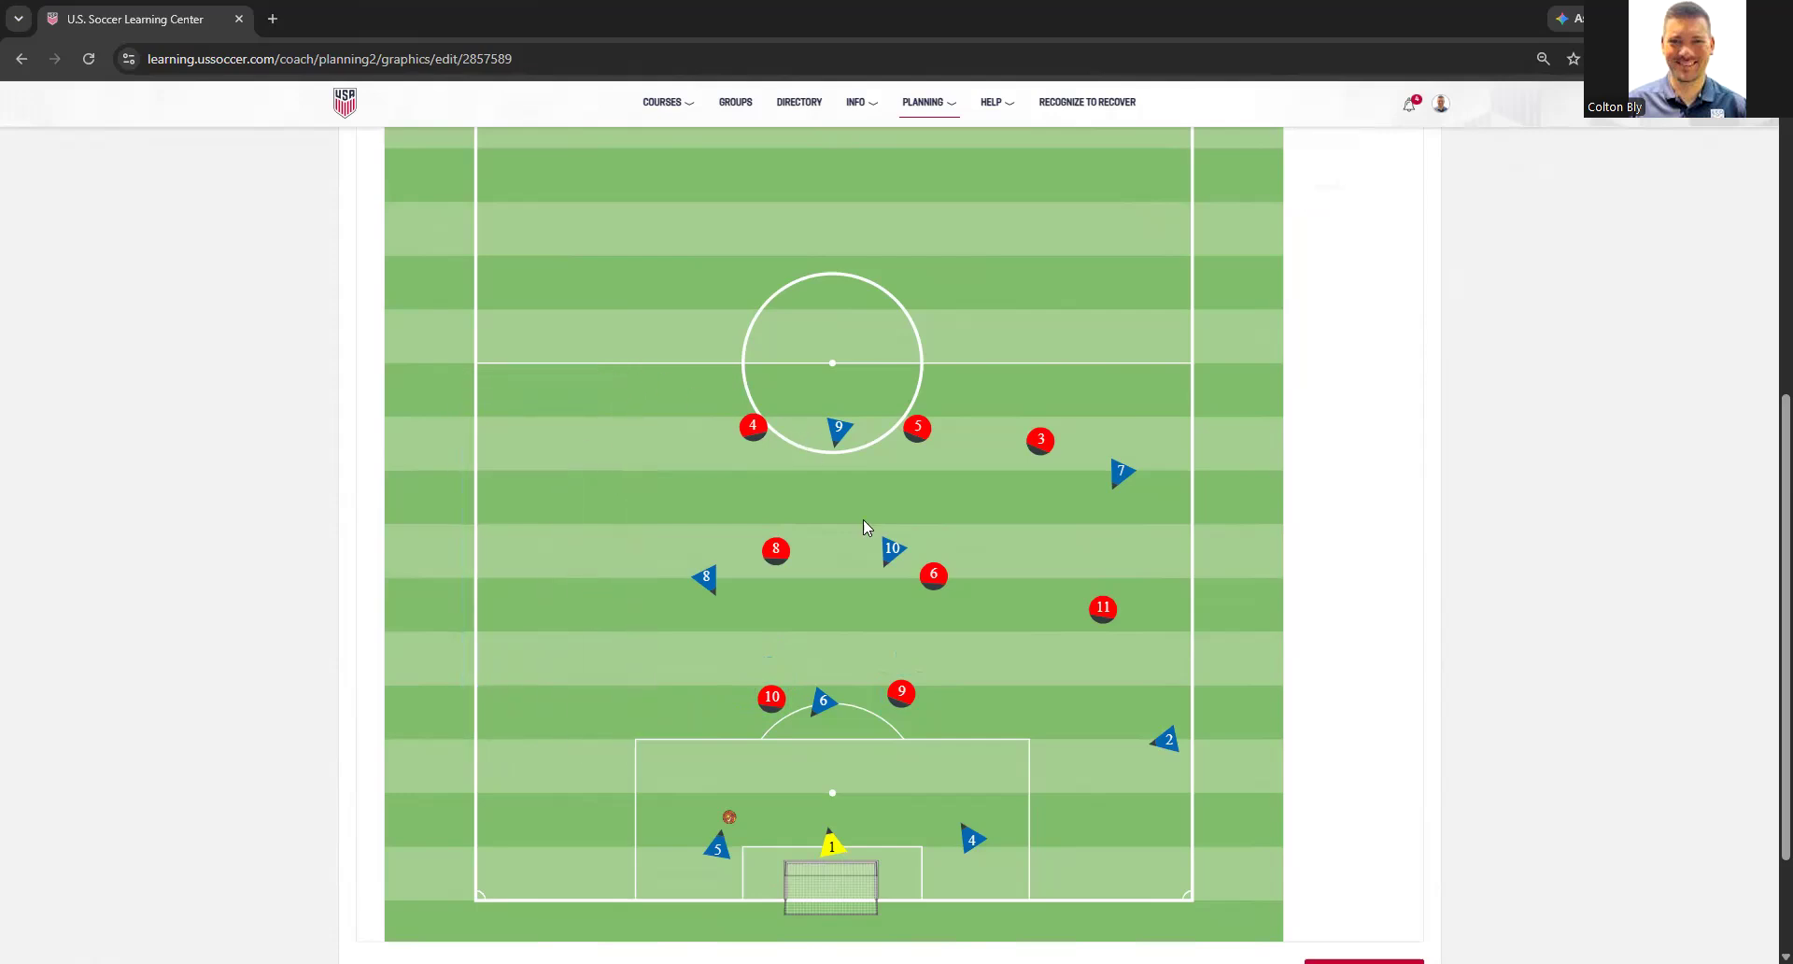
pyautogui.moveTo(1026, 757); pyautogui.dragTo(1205, 338)
pyautogui.press('Delete')
pyautogui.moveTo(629, 343); pyautogui.dragTo(1018, 450)
pyautogui.press('Delete')
# Move the group of red 8, red 6, blue 8 and blue 10 up to just below the centre circle
pyautogui.moveTo(675, 504); pyautogui.dragTo(1028, 624)
pyautogui.moveTo(891, 557); pyautogui.dragTo(904, 487)
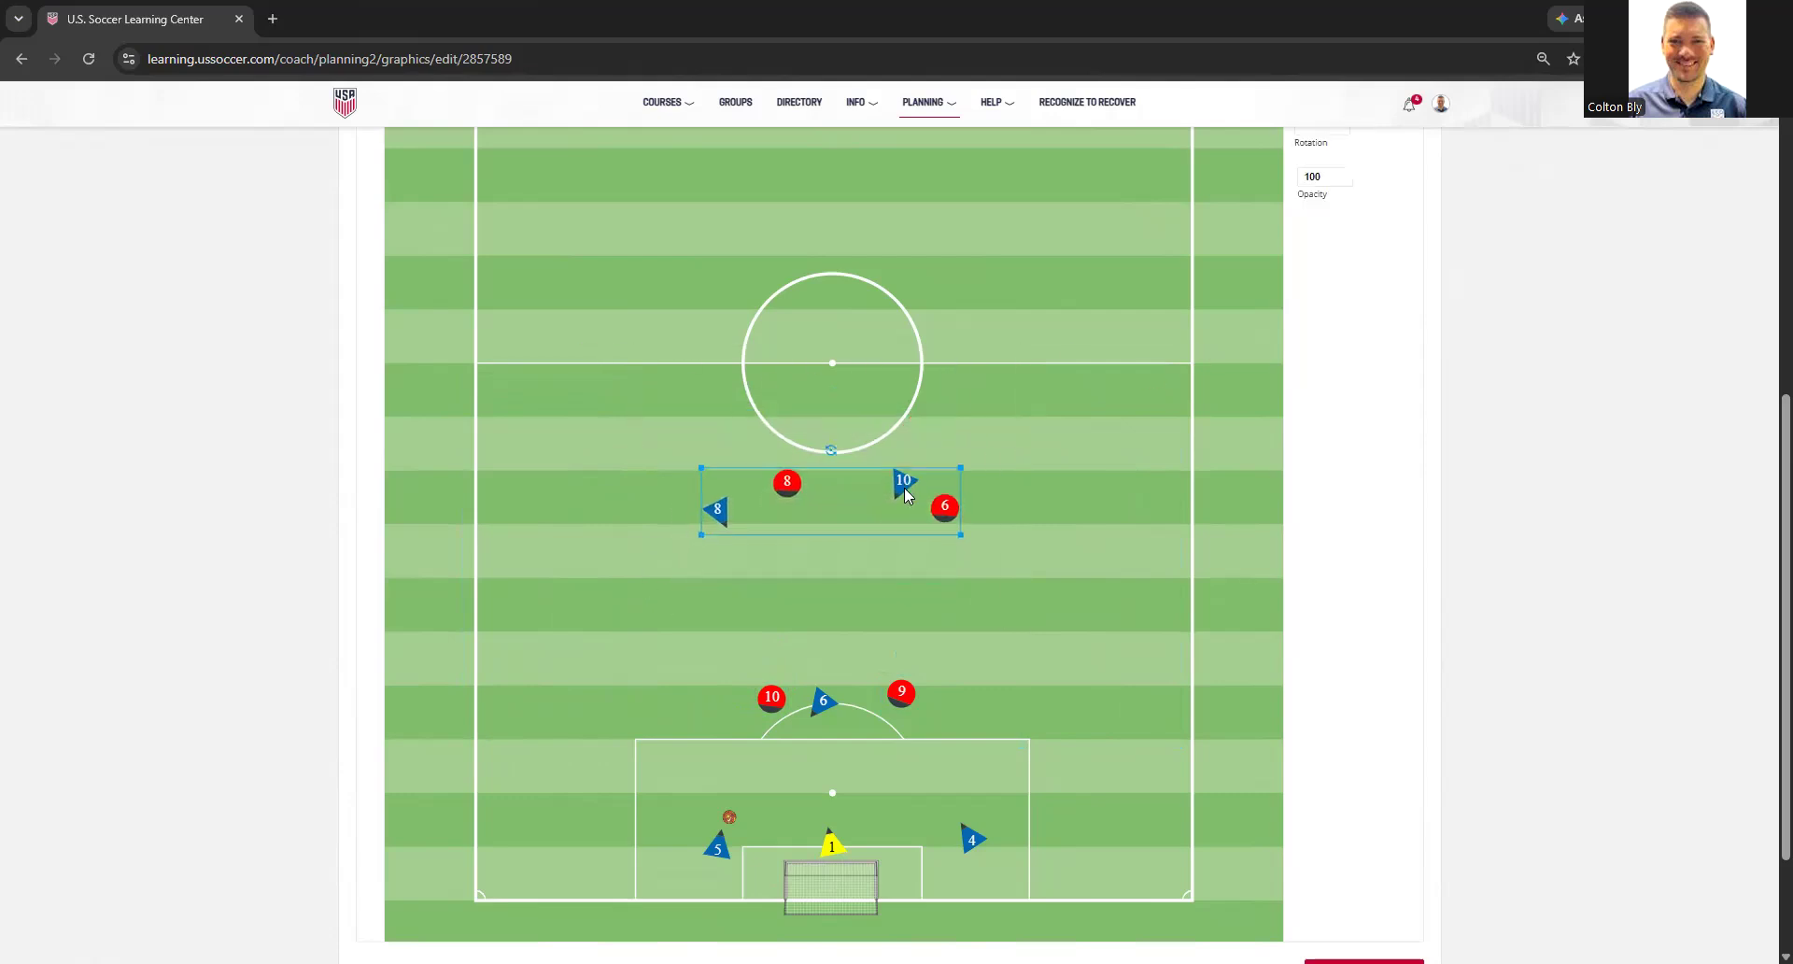
# Draw a rectangle as wide as the lower penalty area, from the lower goal line to just beyond the halfway line
pyautogui.click(1041, 638)
pyautogui.scroll(5, 370, 719)
pyautogui.click(372, 357)
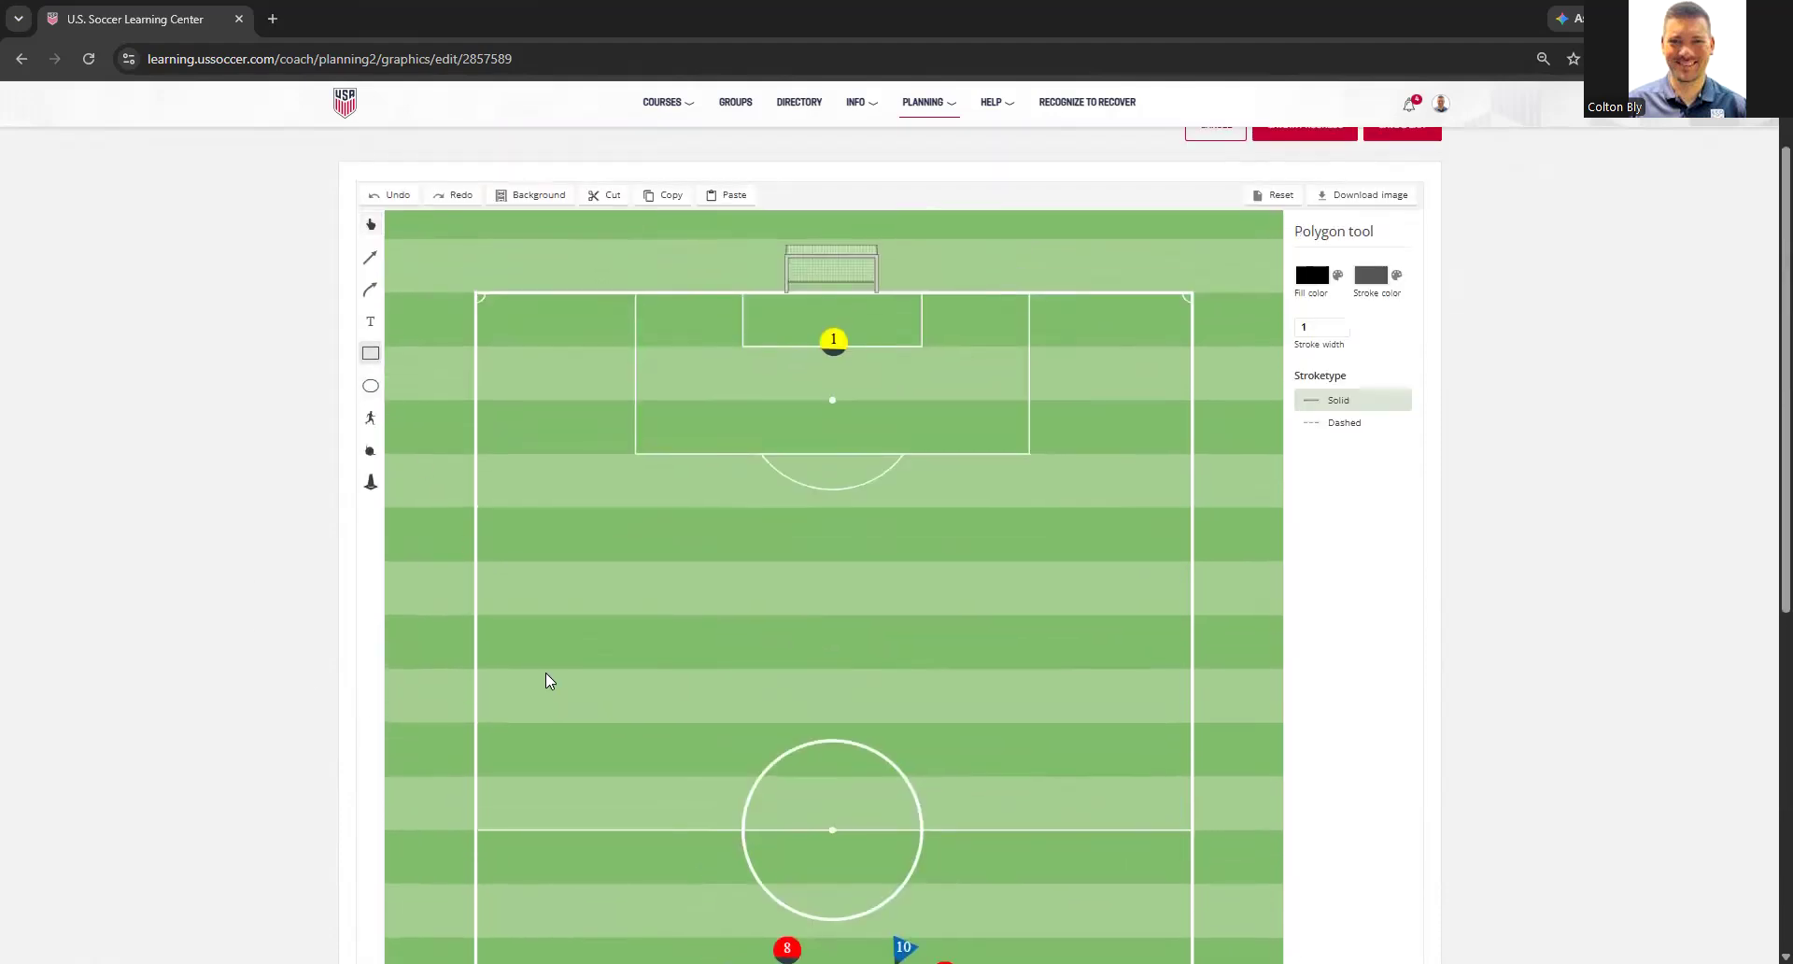
pyautogui.scroll(-6, 547, 674)
pyautogui.moveTo(635, 805)
pyautogui.mouseDown()
pyautogui.moveTo(932, 225)
pyautogui.moveTo(990, 185)
pyautogui.moveTo(1039, 187)
pyautogui.moveTo(1028, 215)
pyautogui.mouseUp()
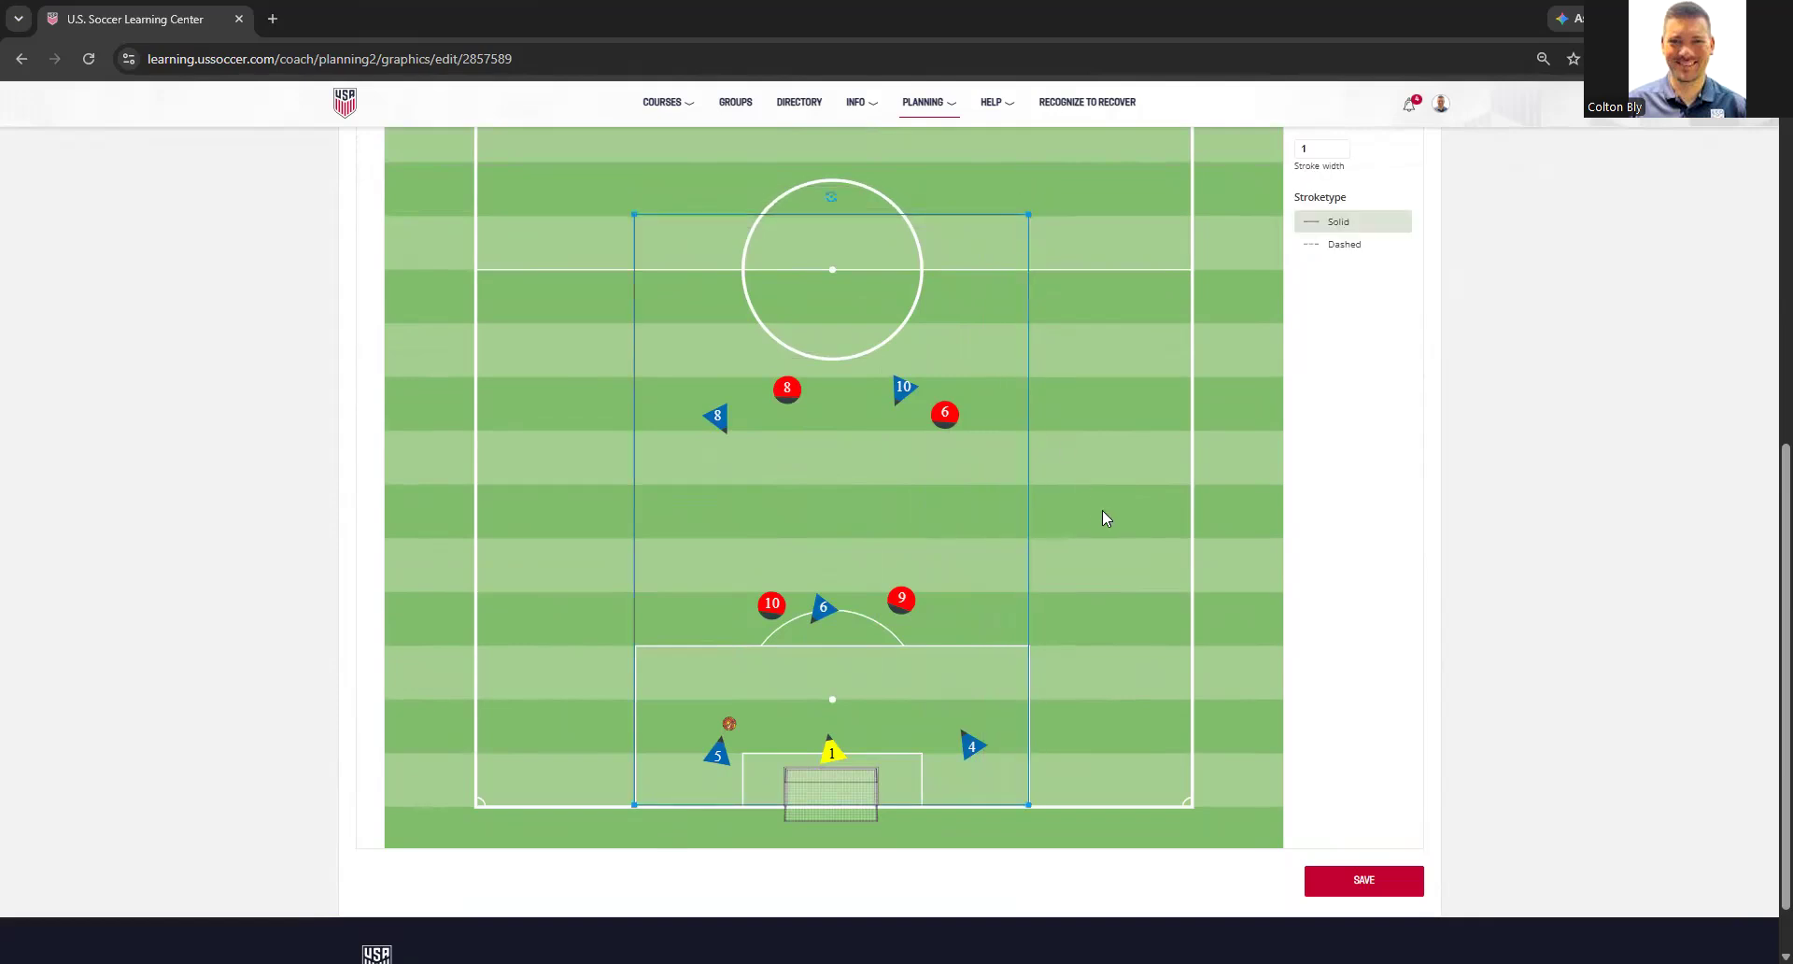
pyautogui.click(1104, 518)
# Place two small front-facing goals just outside the rectangle's upper edge, one on either side of the centre circle
pyautogui.scroll(4, 1056, 525)
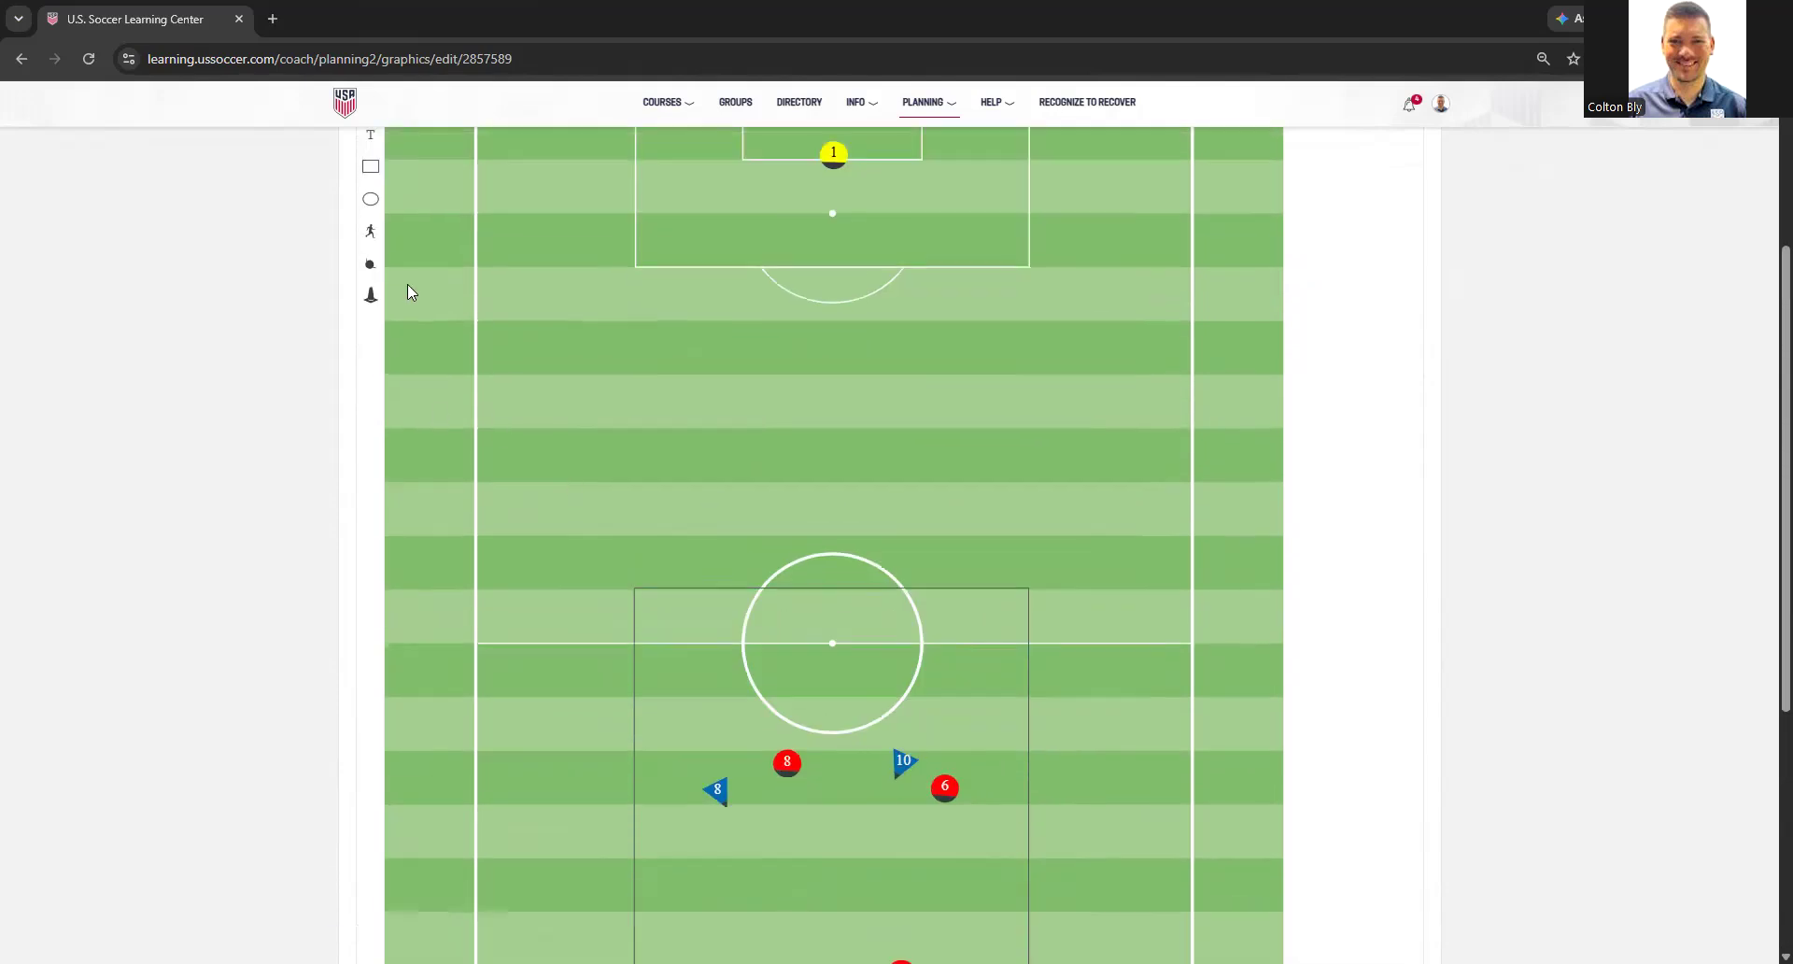
pyautogui.click(362, 302)
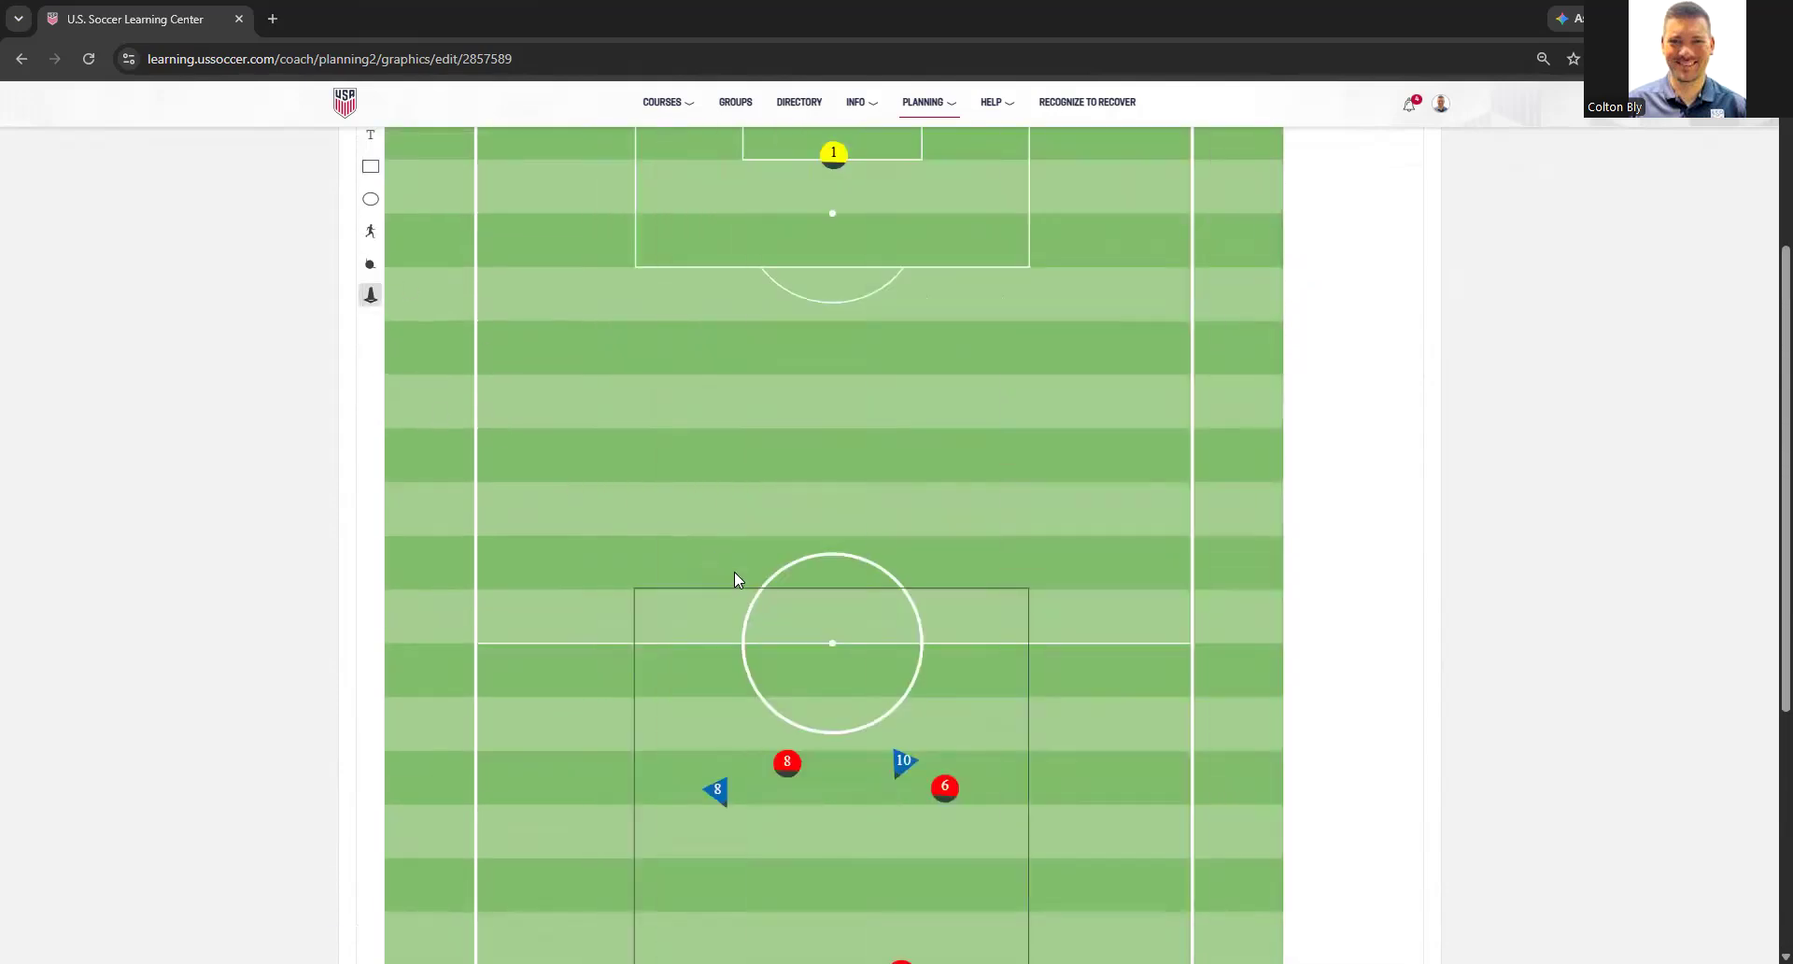
pyautogui.click(732, 572)
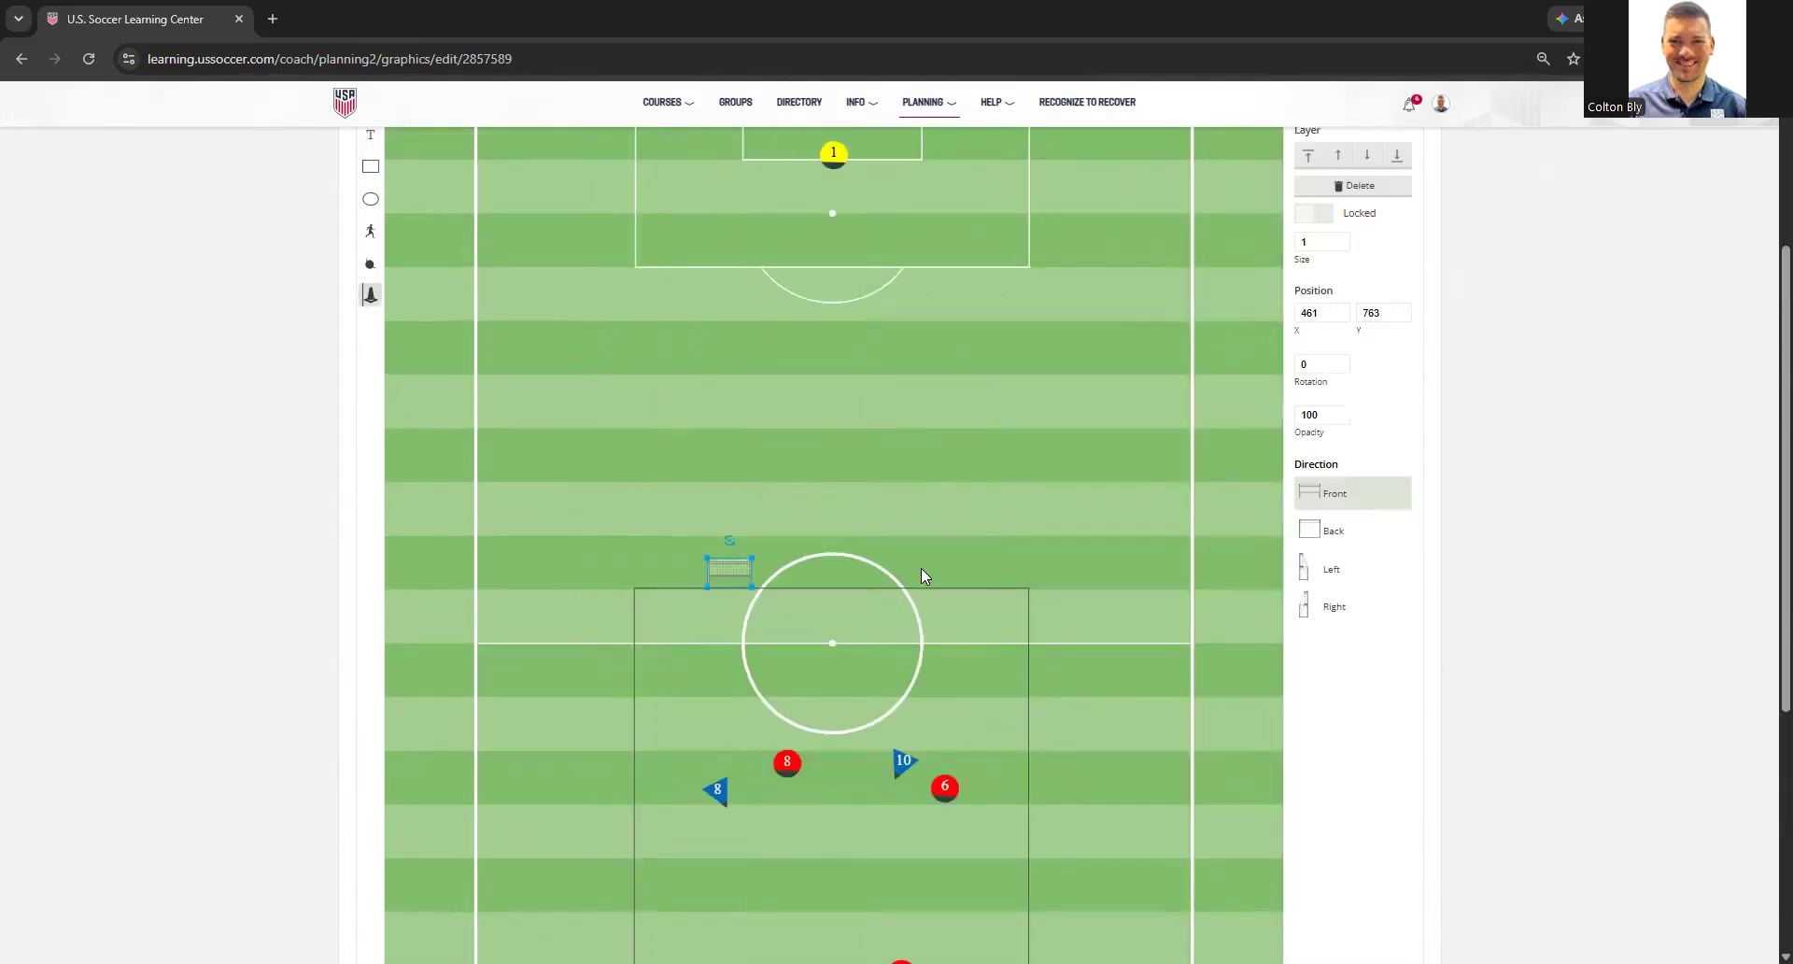
pyautogui.click(942, 569)
pyautogui.scroll(-4, 569, 673)
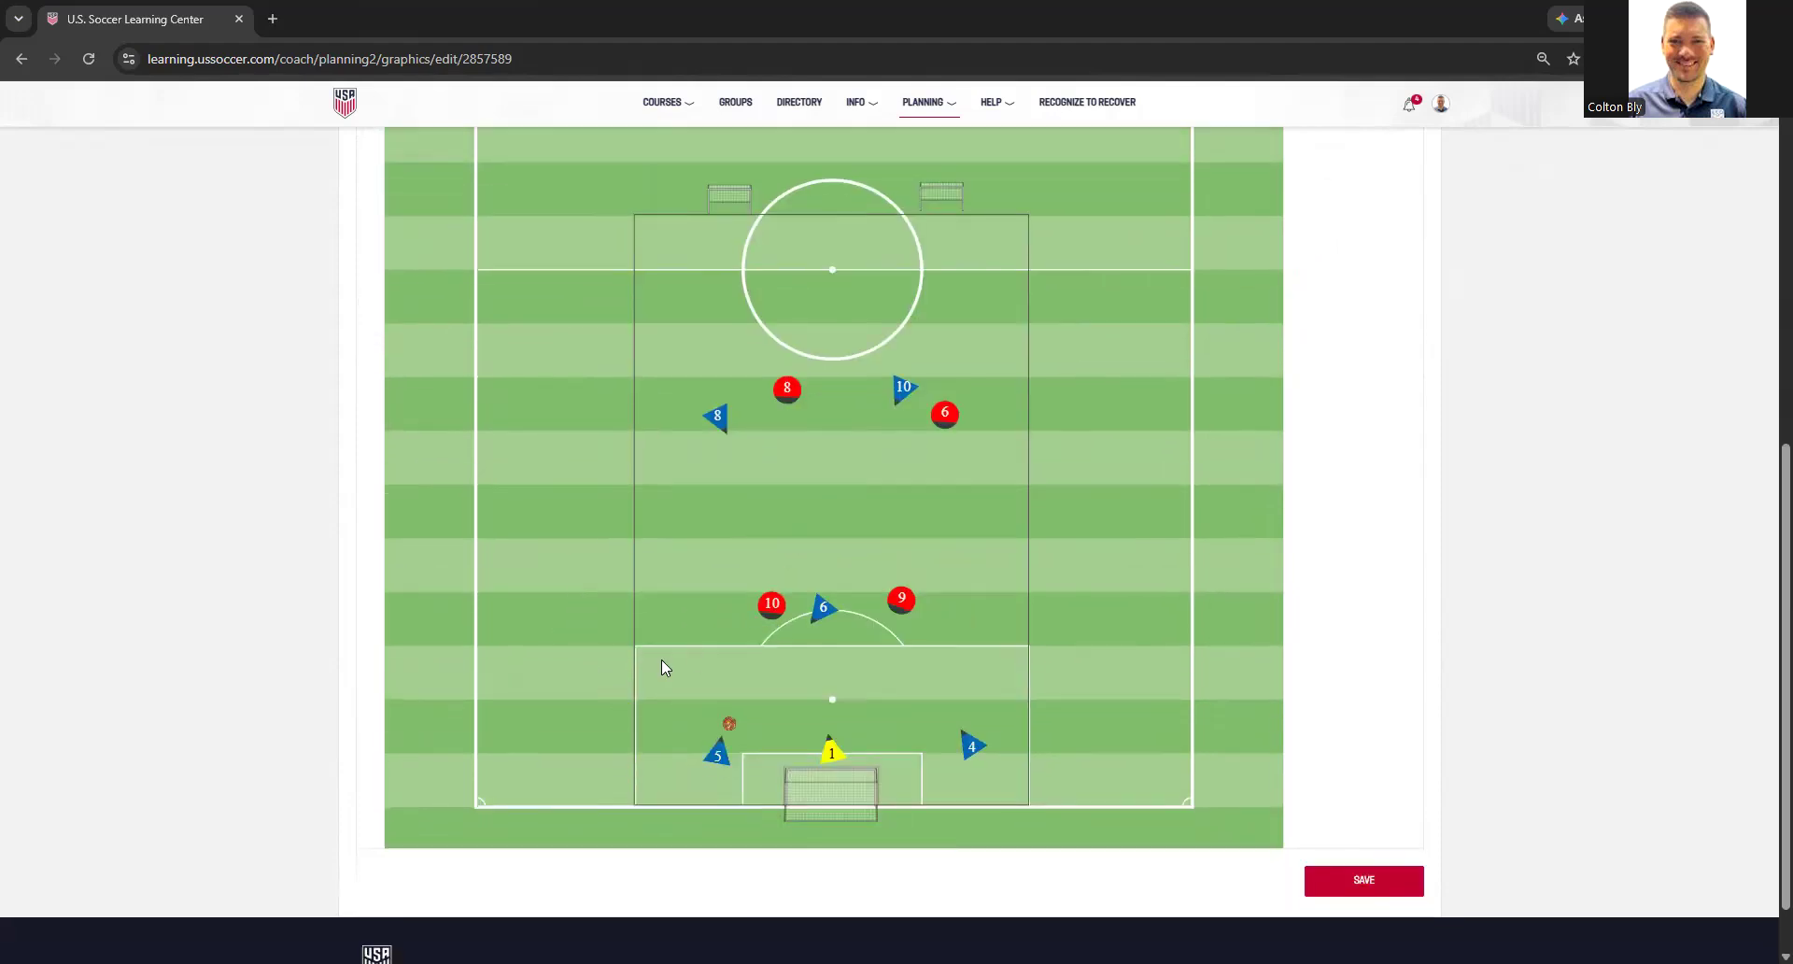
# Move red 8 slightly sideways, closer to blue 8
pyautogui.scroll(1, 887, 755)
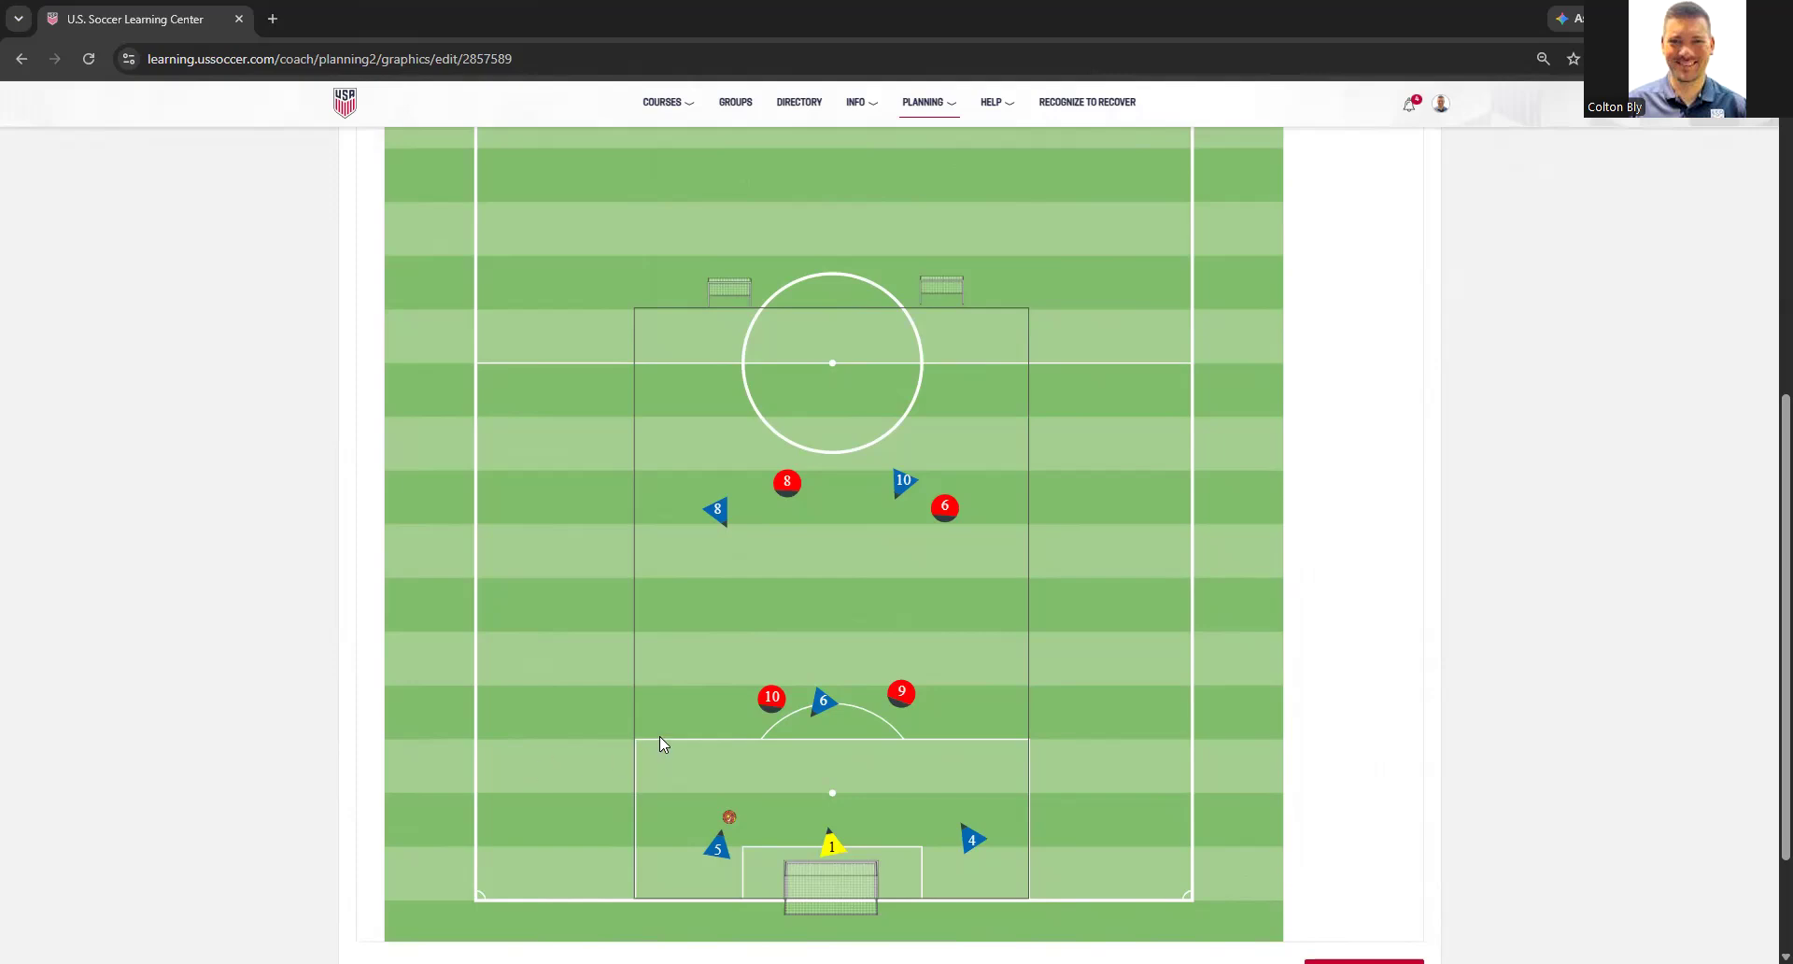
pyautogui.moveTo(788, 482); pyautogui.dragTo(755, 485)
pyautogui.click(606, 650)
# Set the rectangle's stroke width to 3 and save the graphic
pyautogui.click(635, 624)
pyautogui.click(1322, 241)
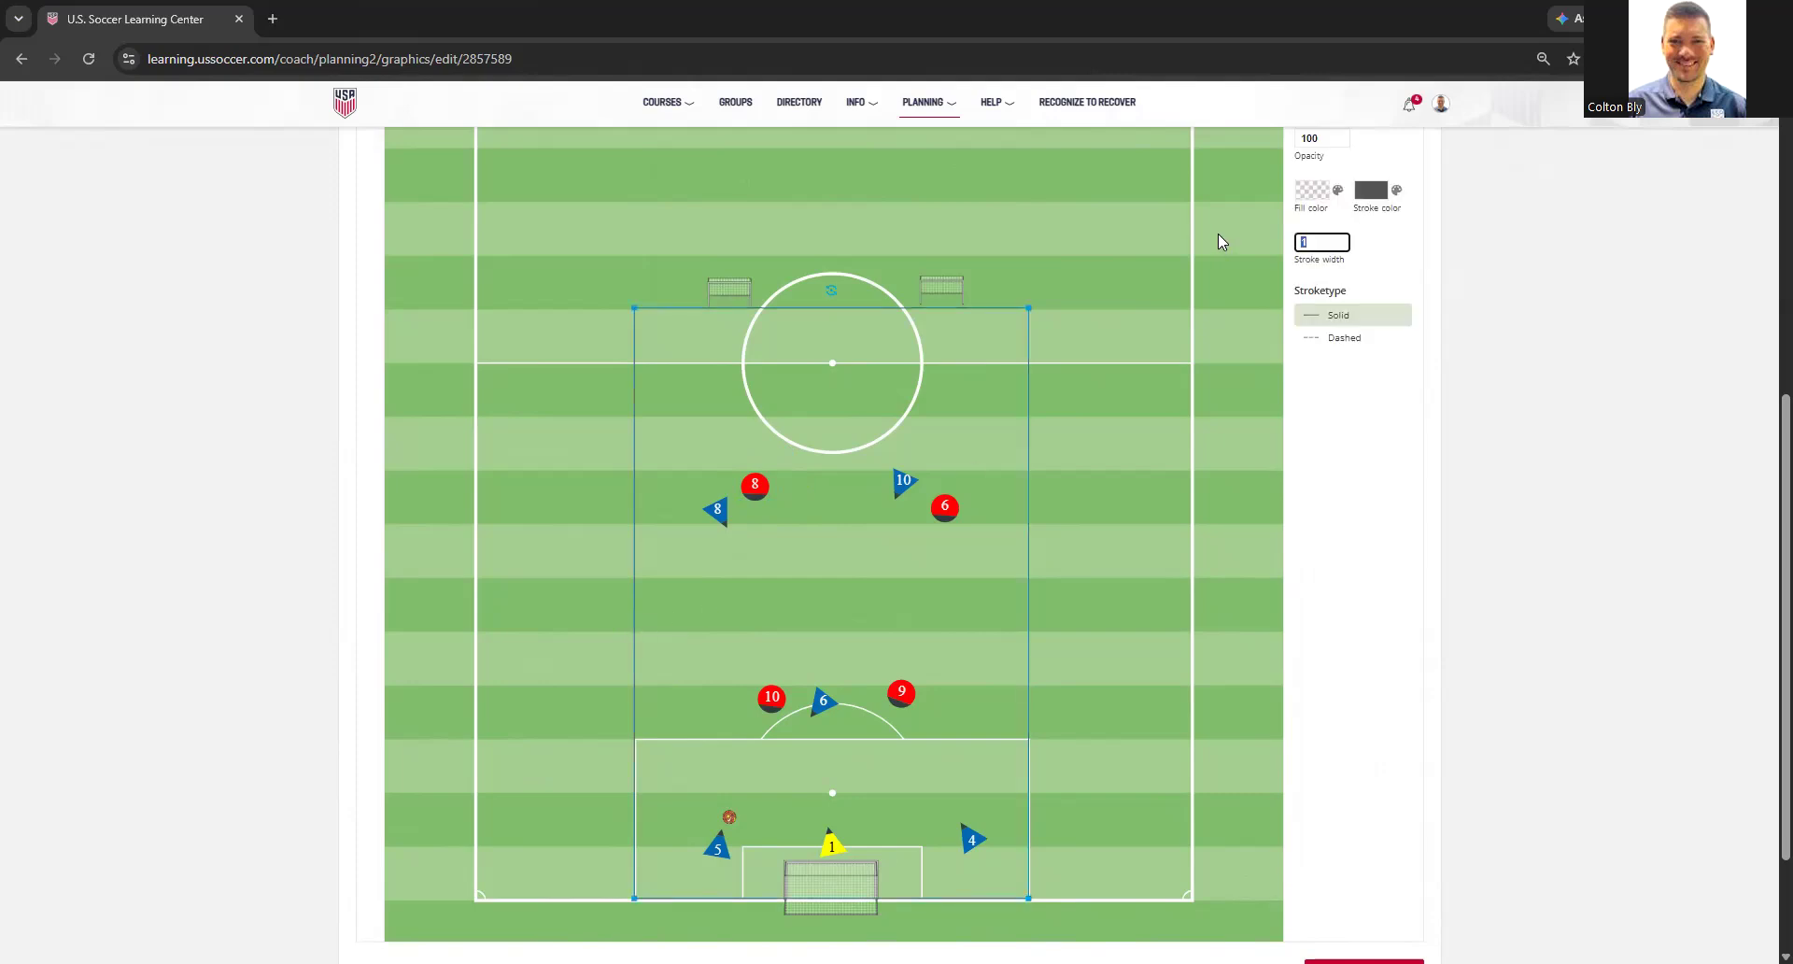
pyautogui.write('3')
pyautogui.click(1191, 516)
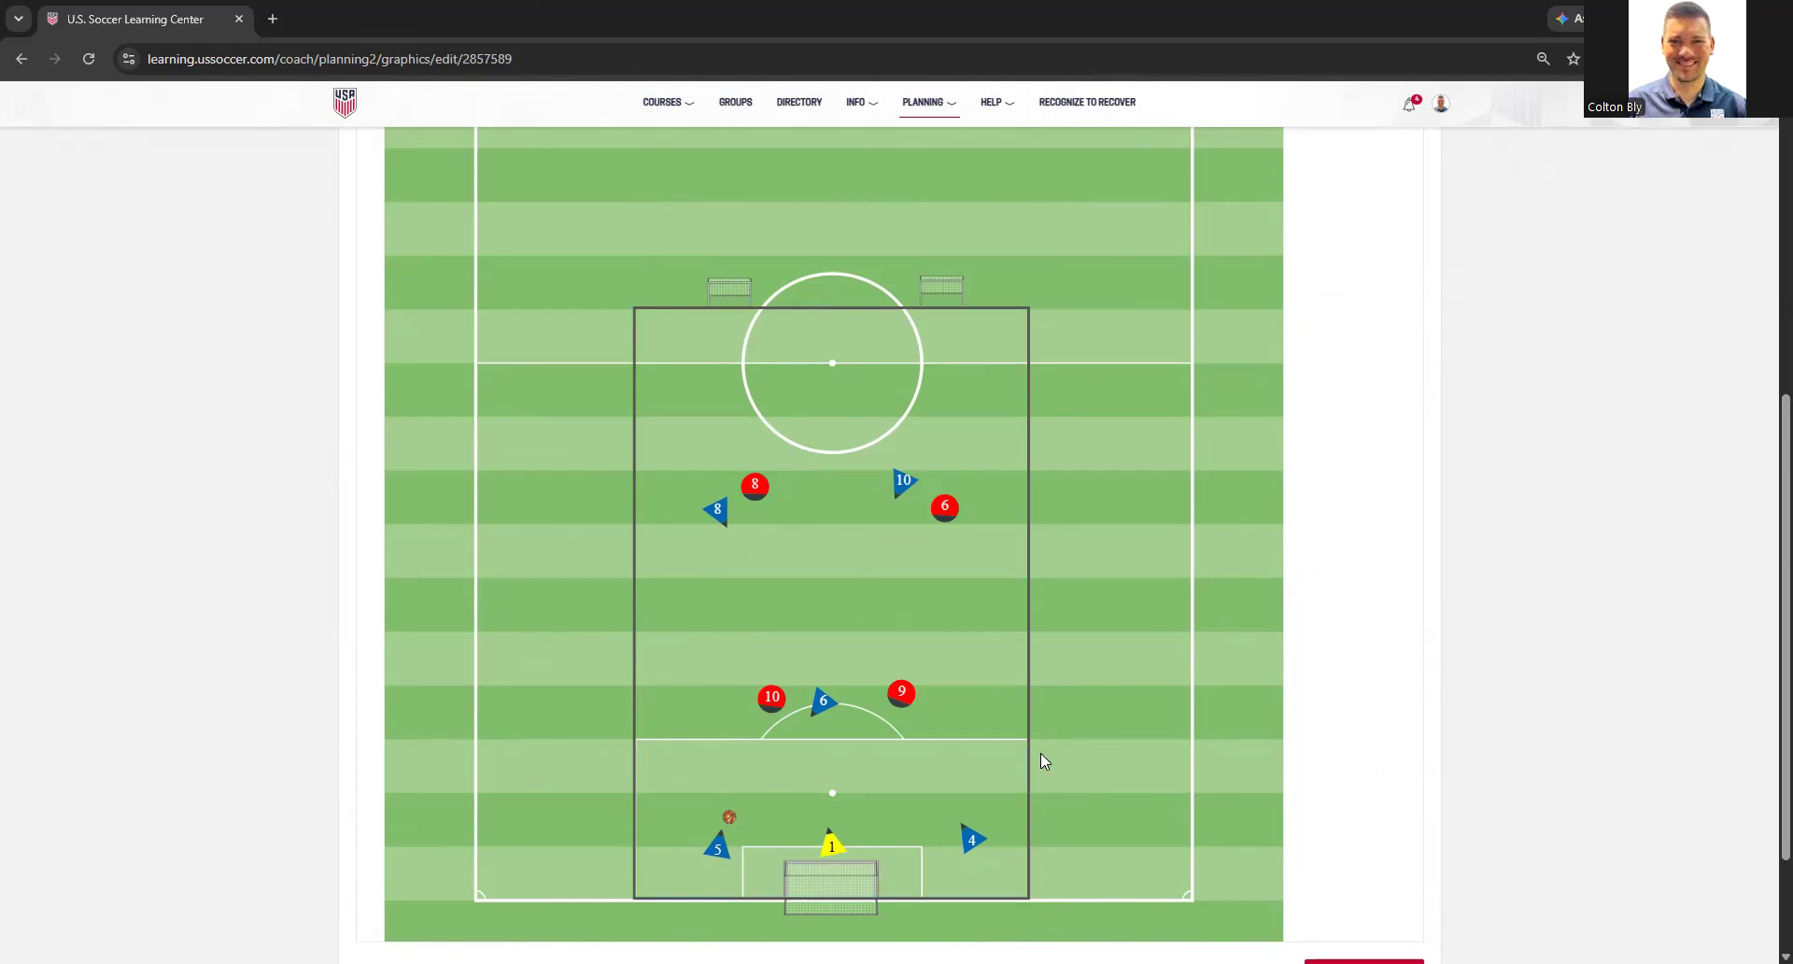
pyautogui.scroll(6, 1040, 753)
pyautogui.click(1406, 217)
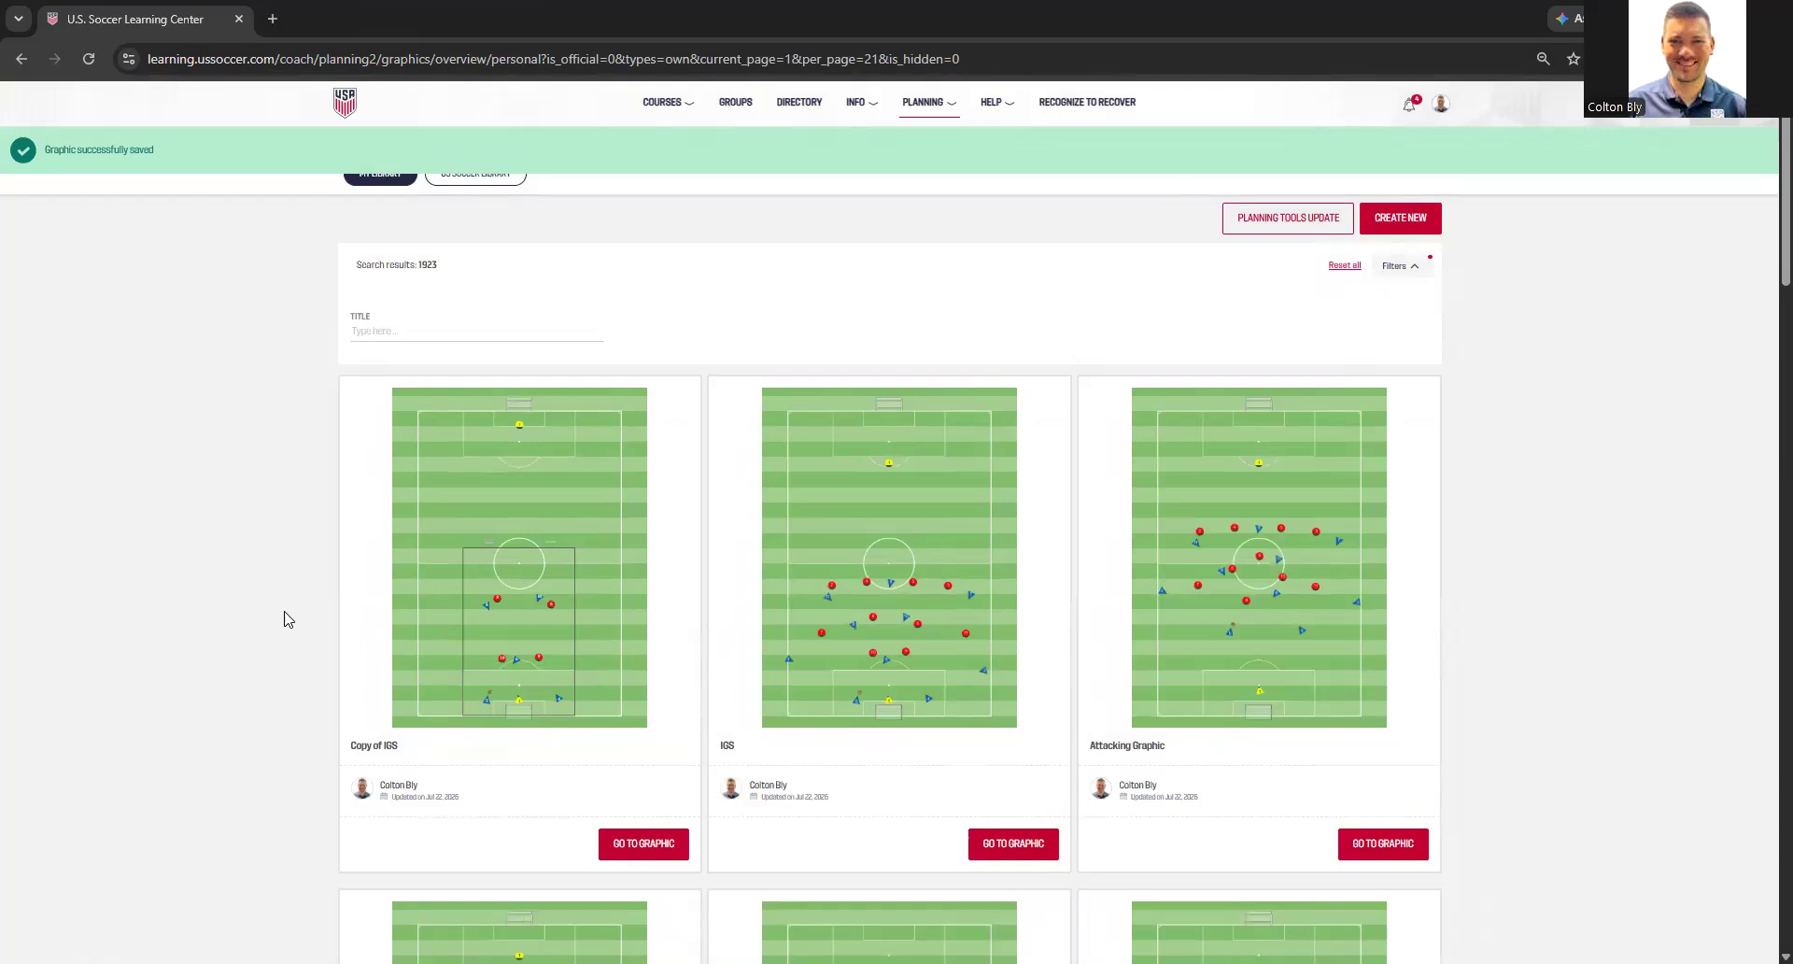
pyautogui.moveTo(341, 738)
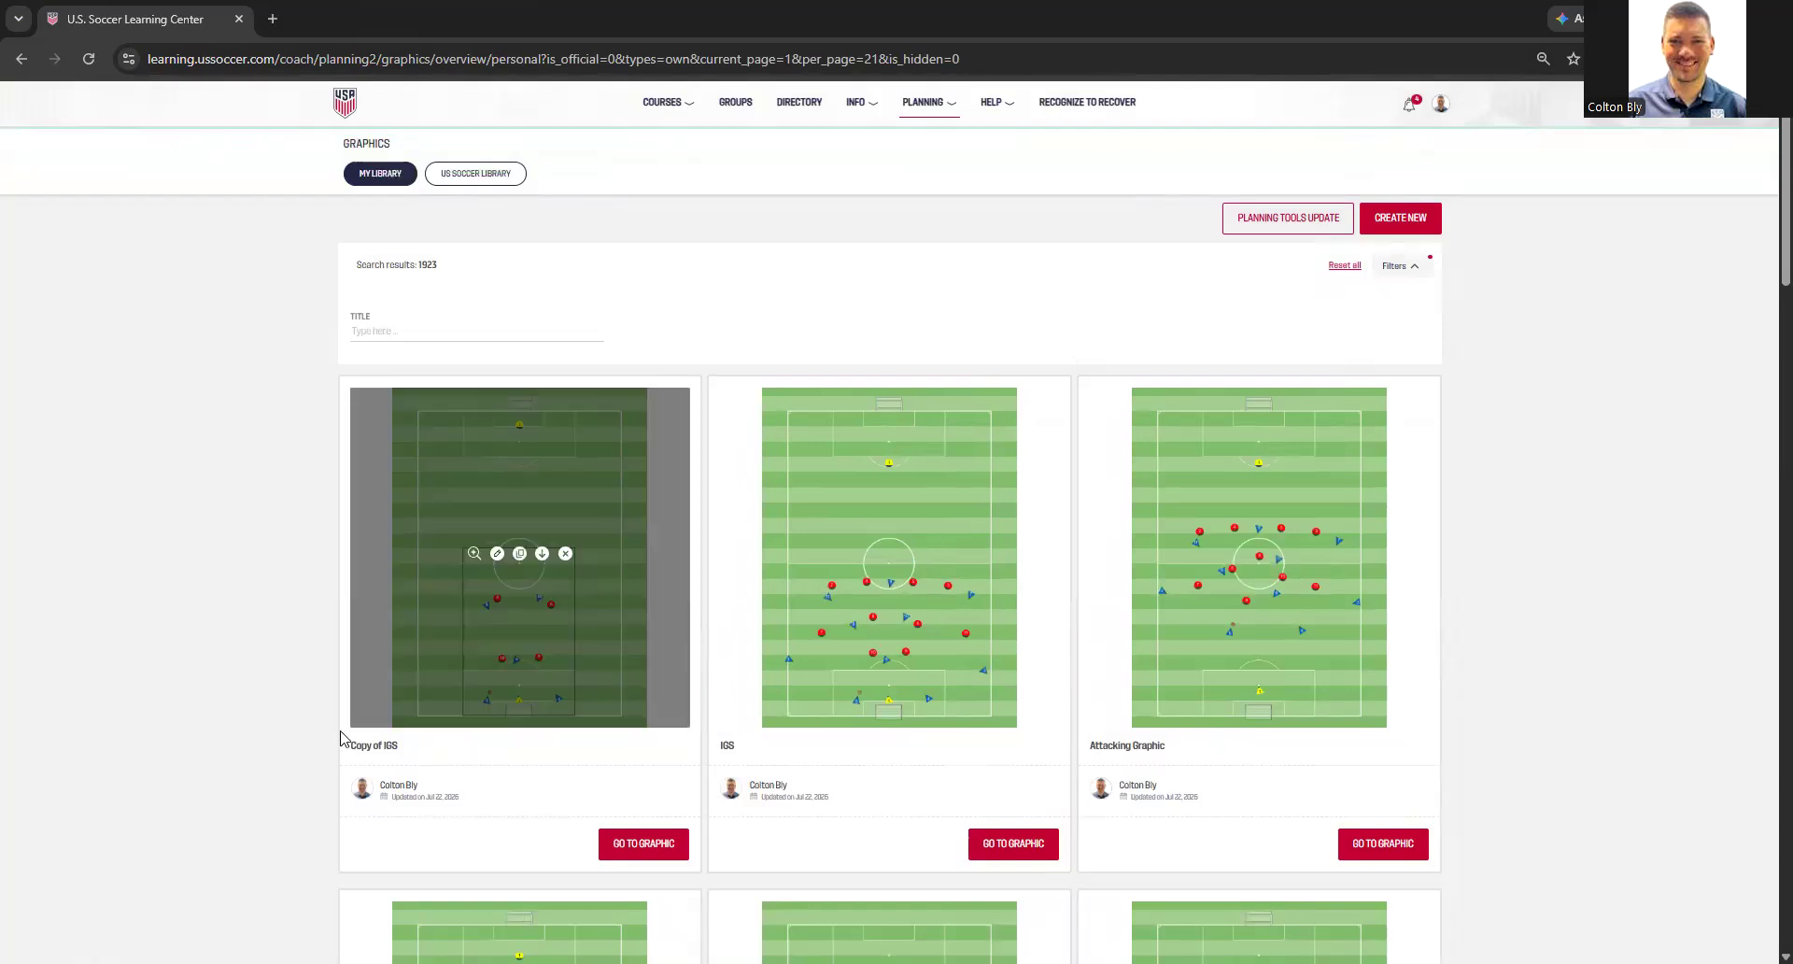
pyautogui.moveTo(878, 643)
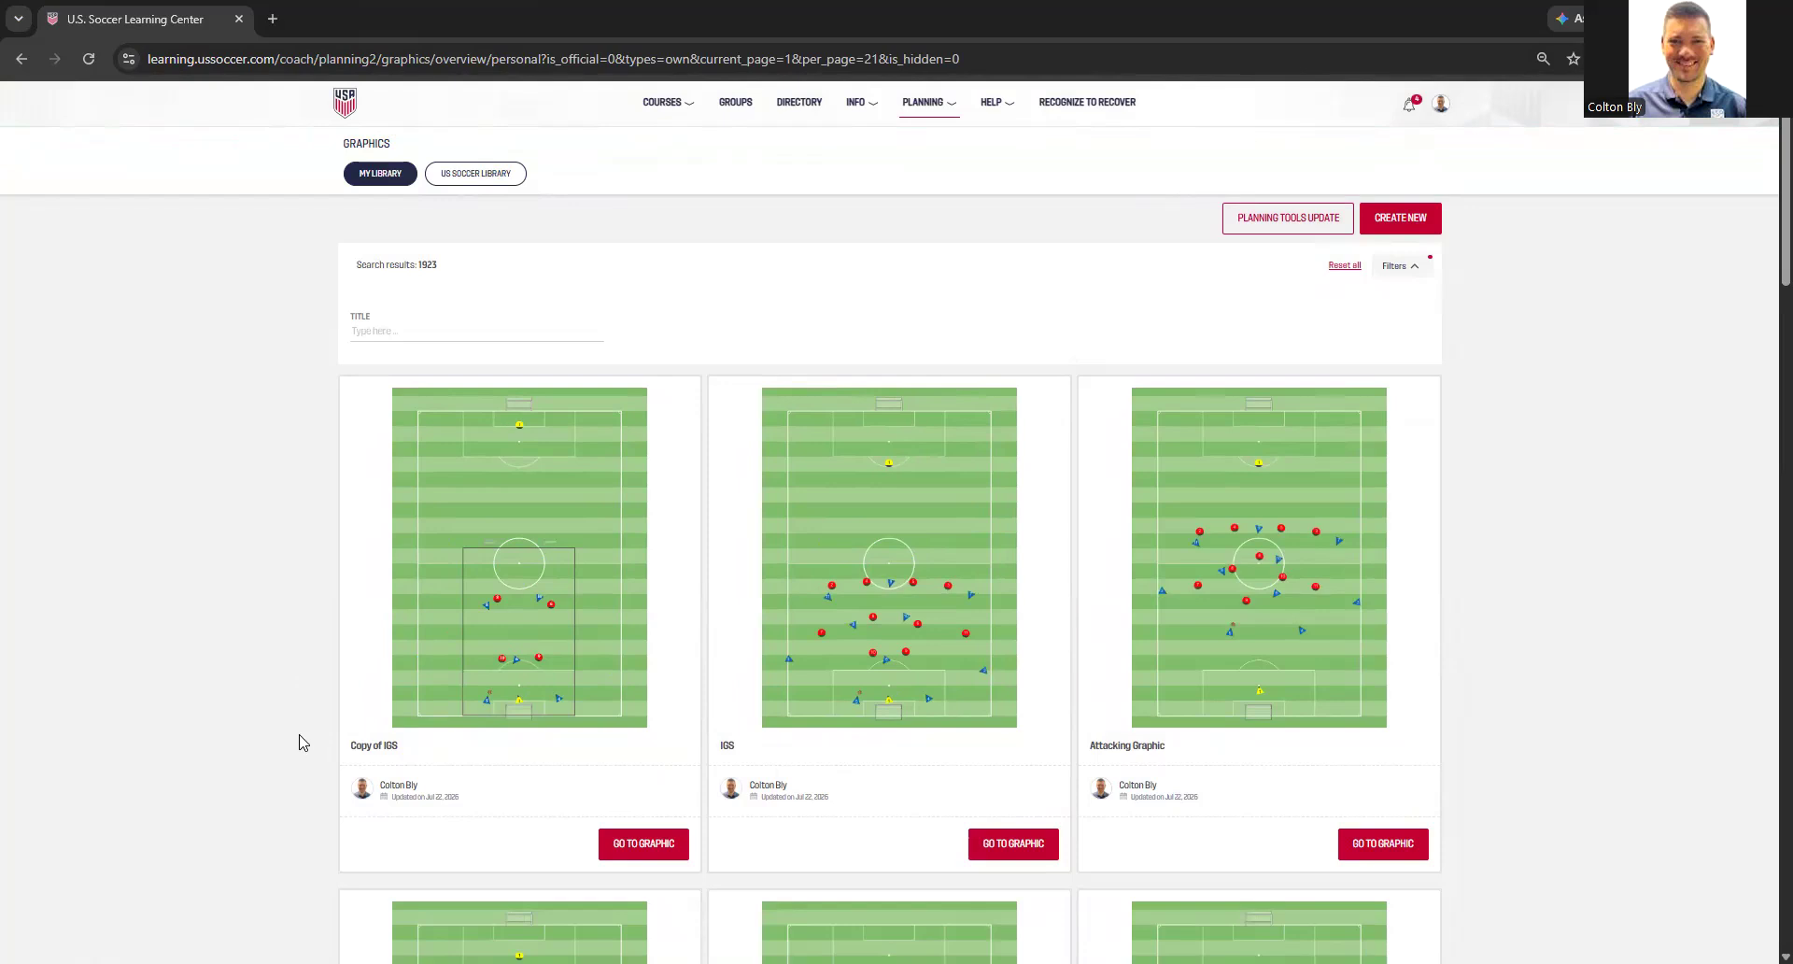
pyautogui.middleClick(320, 623)
pyautogui.scroll(-1, 319, 623)
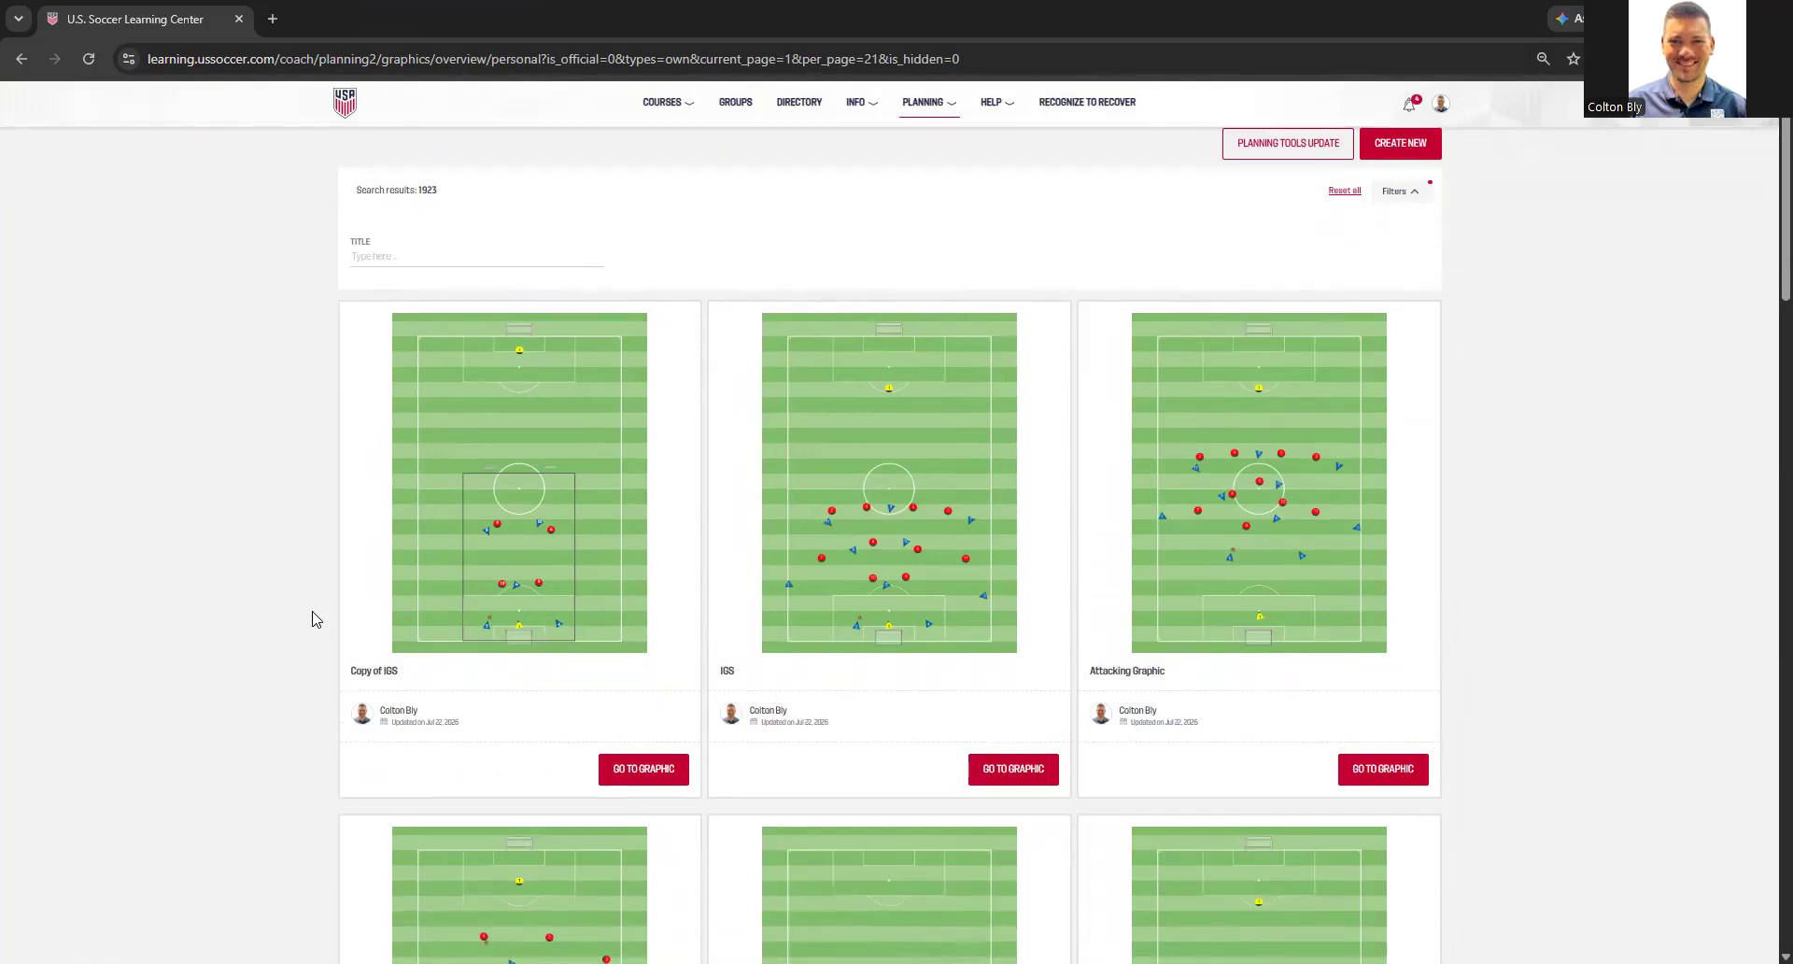